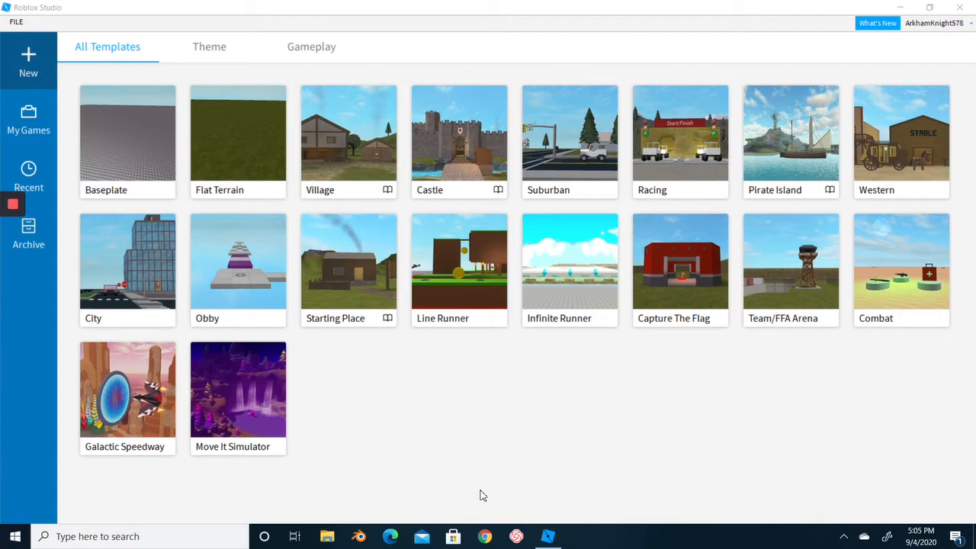
# - Create a new place from the Baseplate template and bring its 3D scene into view
pyautogui.click(84, 6)
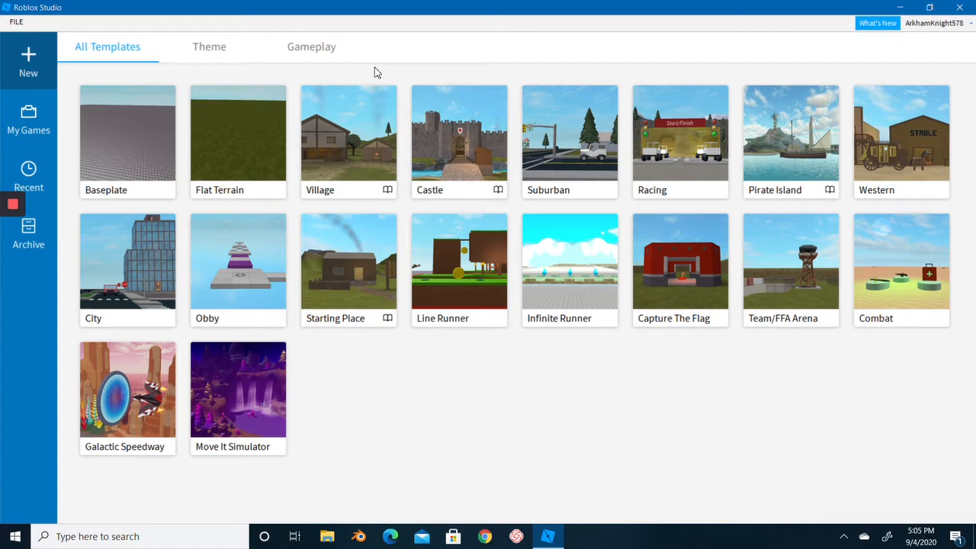
pyautogui.click(133, 137)
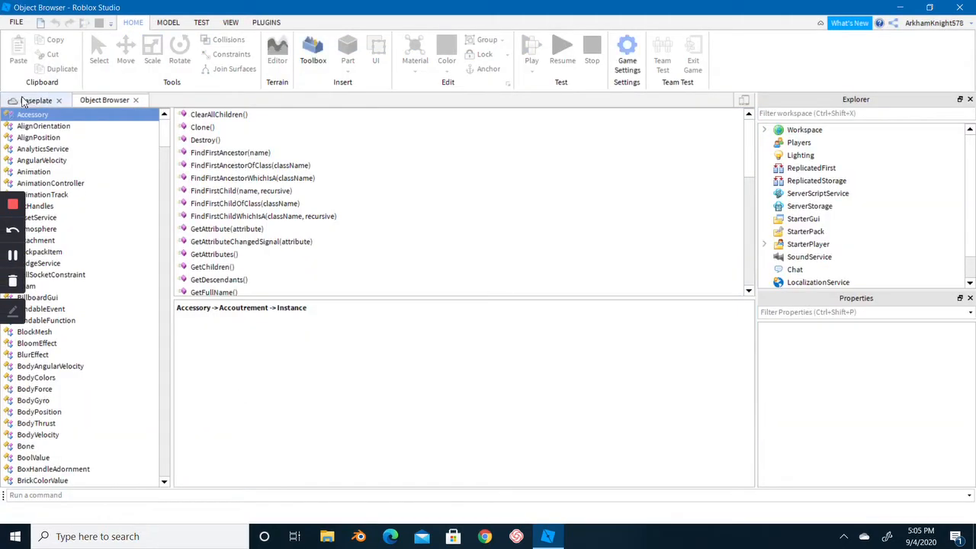
pyautogui.click(23, 101)
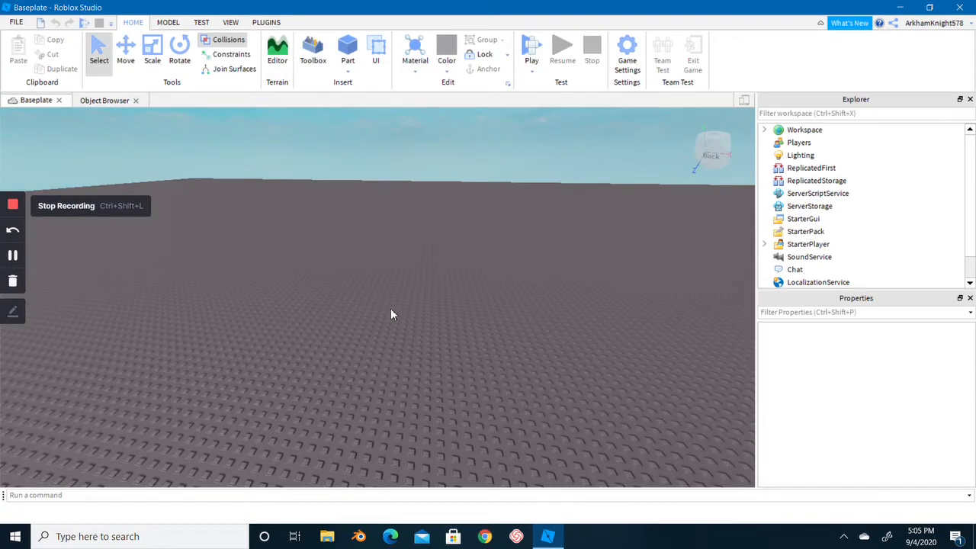
# - Look around the empty baseplate by turning, moving and zooming the camera in different directions
pyautogui.moveTo(390, 309); pyautogui.dragTo(390, 309, button='right')
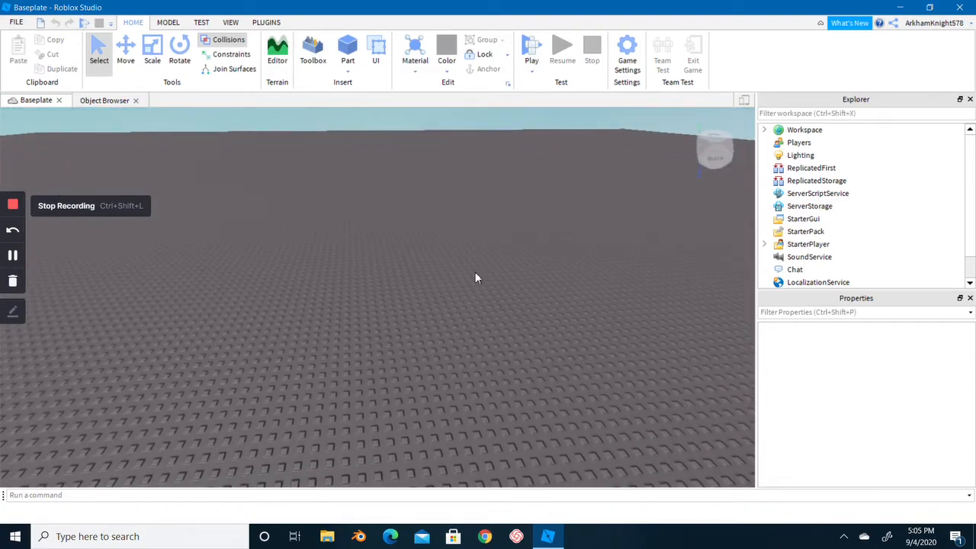
pyautogui.moveTo(475, 273); pyautogui.dragTo(475, 272, button='right')
pyautogui.press('w')
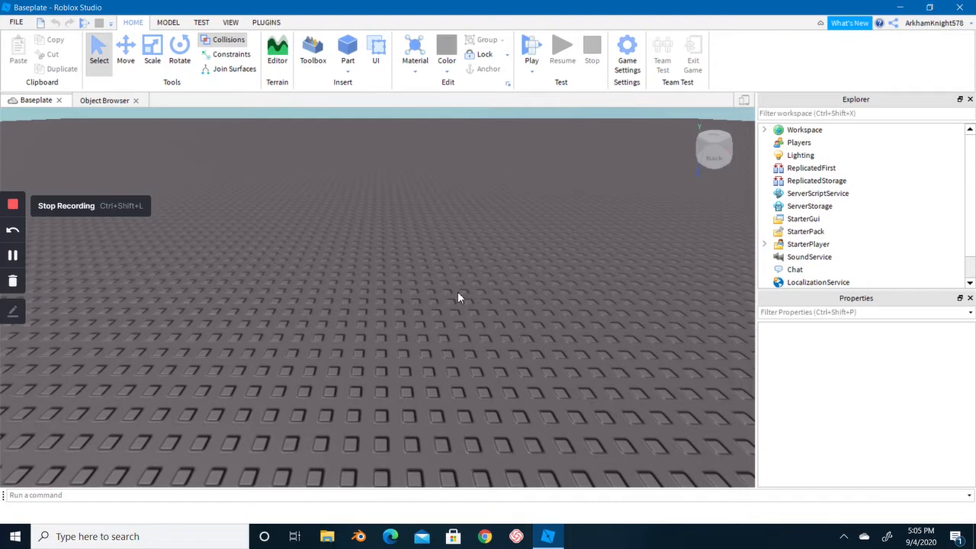
pyautogui.moveTo(456, 306); pyautogui.dragTo(456, 307, button='right')
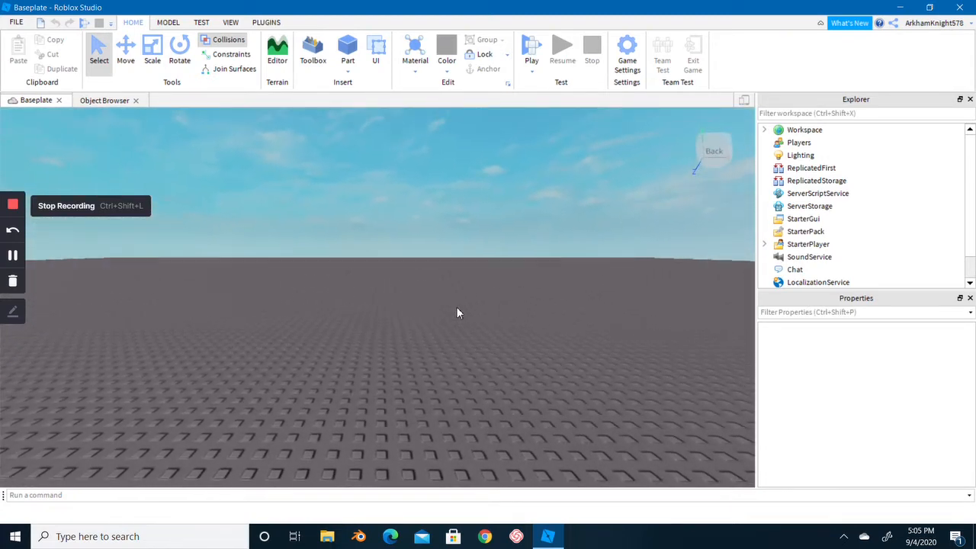
pyautogui.scroll(-2, 456, 306)
pyautogui.scroll(4, 456, 306)
pyautogui.scroll(-4, 456, 306)
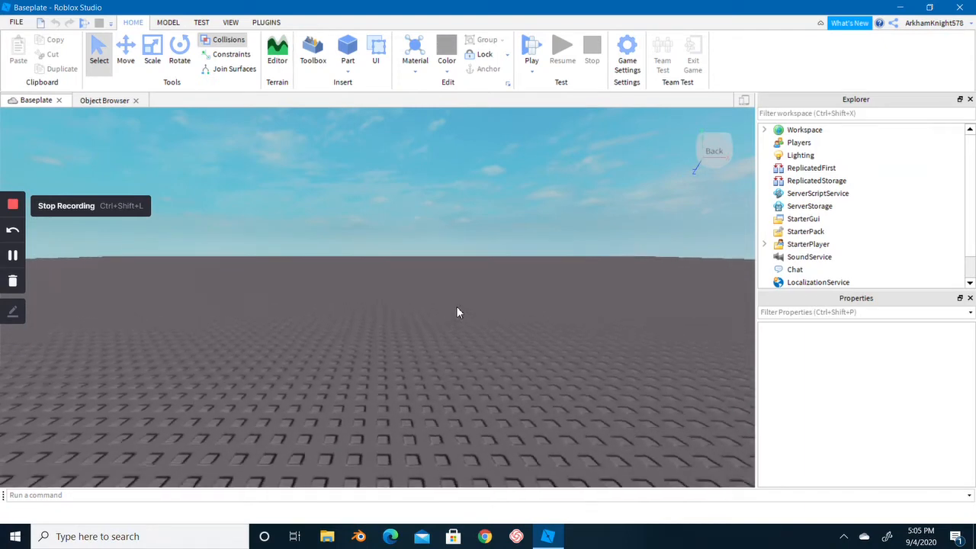
pyautogui.scroll(4, 456, 311)
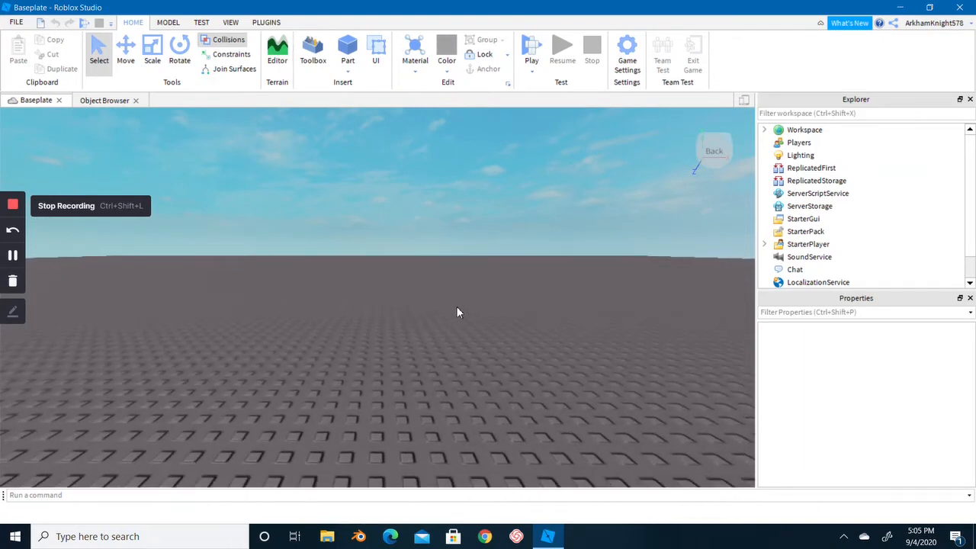
pyautogui.moveTo(456, 307); pyautogui.dragTo(457, 307, button='right')
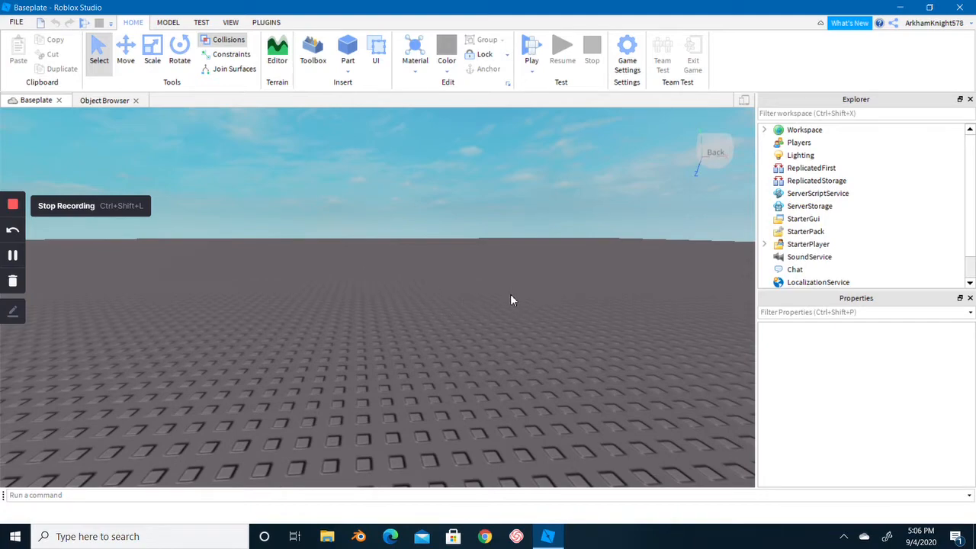
pyautogui.moveTo(556, 296); pyautogui.dragTo(521, 289, button='right')
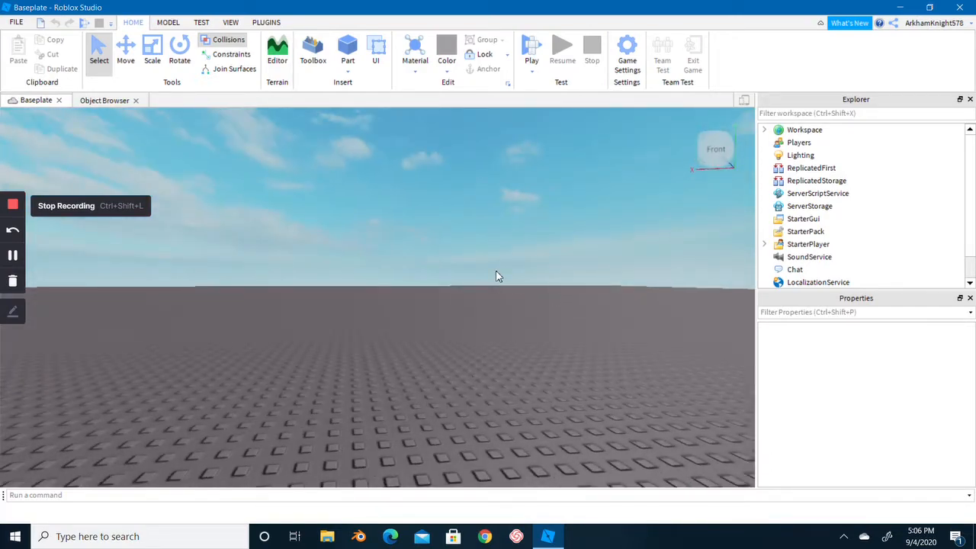
pyautogui.moveTo(498, 276); pyautogui.dragTo(500, 297, button='right')
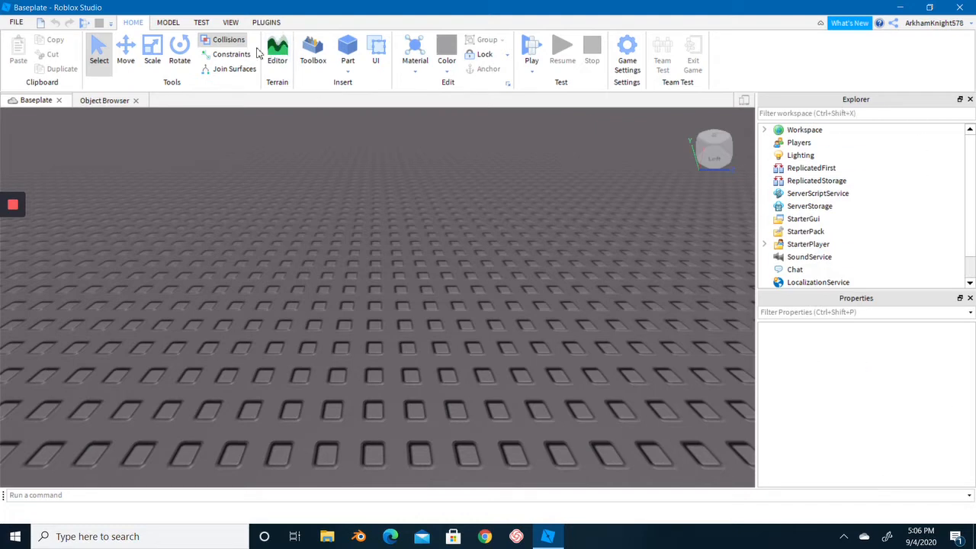
# - Insert a block part on the baseplate and view it up close
pyautogui.click(233, 24)
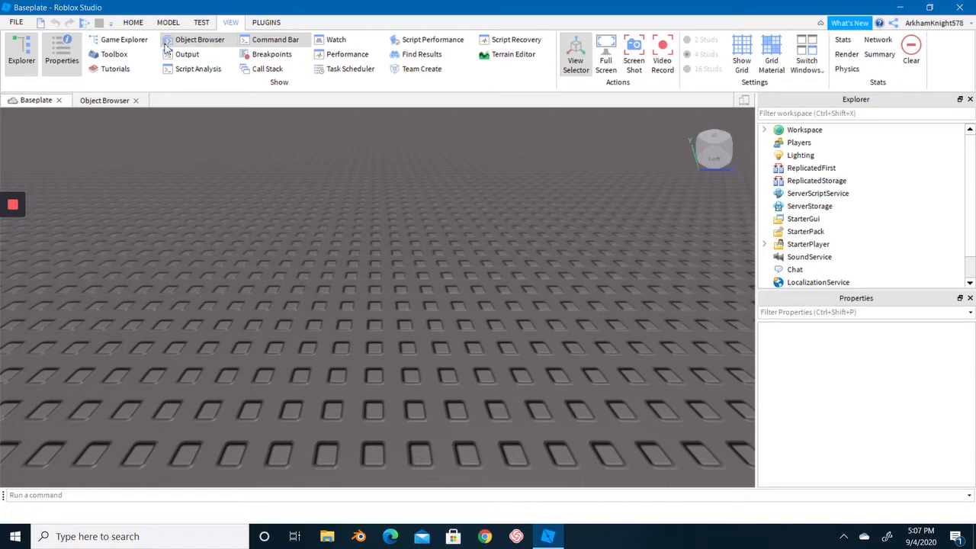
pyautogui.click(133, 23)
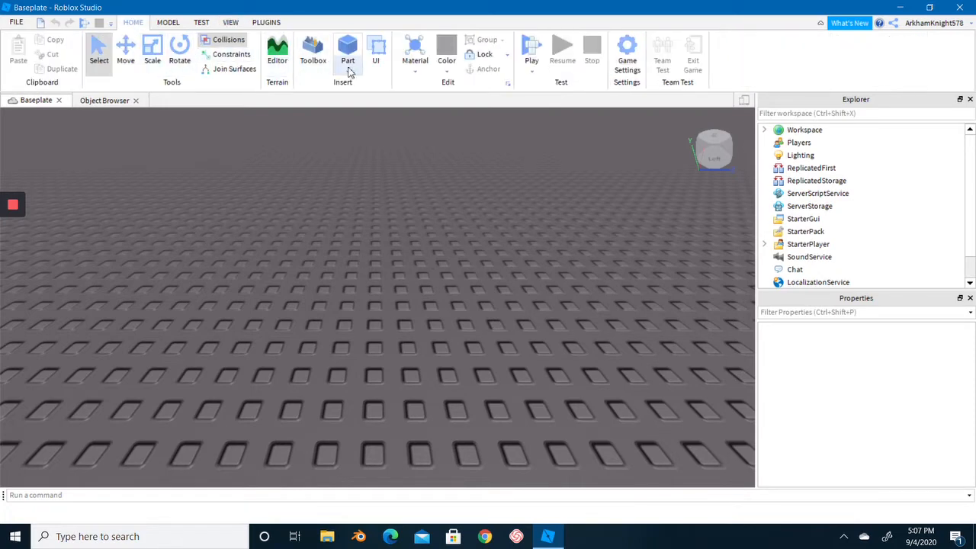
pyautogui.click(348, 65)
pyautogui.click(362, 84)
pyautogui.scroll(3, 452, 308)
pyautogui.moveTo(452, 303); pyautogui.dragTo(441, 299, button='right')
pyautogui.scroll(1, 447, 305)
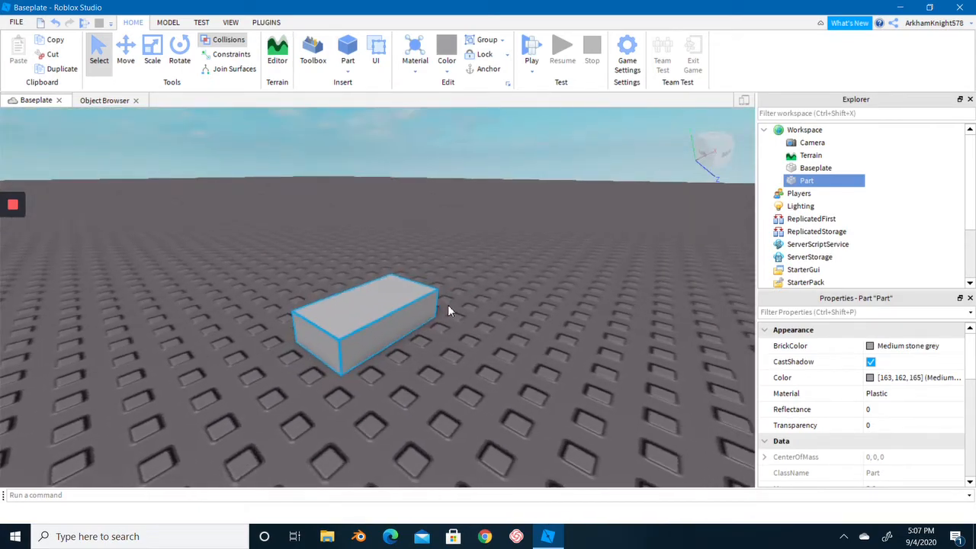
pyautogui.scroll(3, 448, 304)
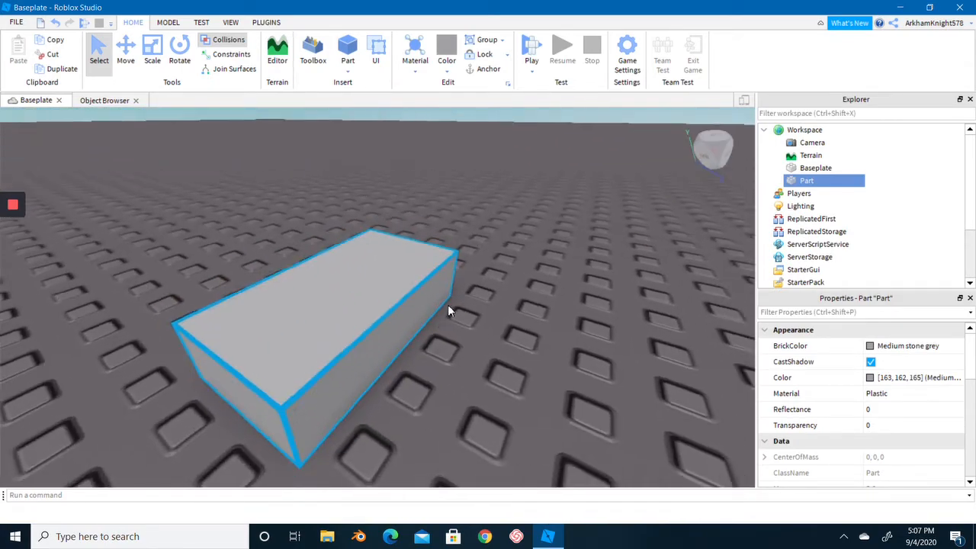
pyautogui.scroll(-3, 448, 305)
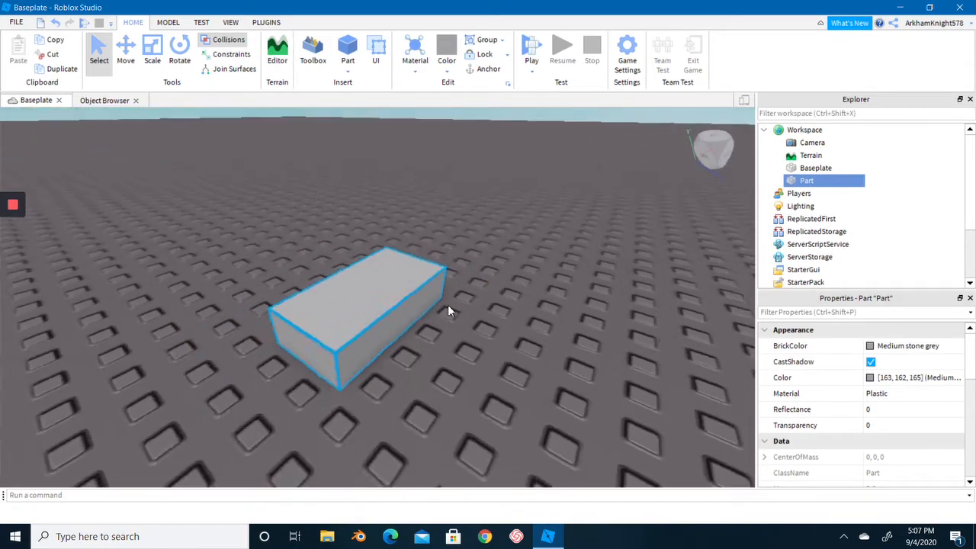
# - Set the new part's BrickColor to Institutional white
pyautogui.moveTo(448, 305); pyautogui.dragTo(447, 299, button='right')
pyautogui.press('d')
pyautogui.press('a')
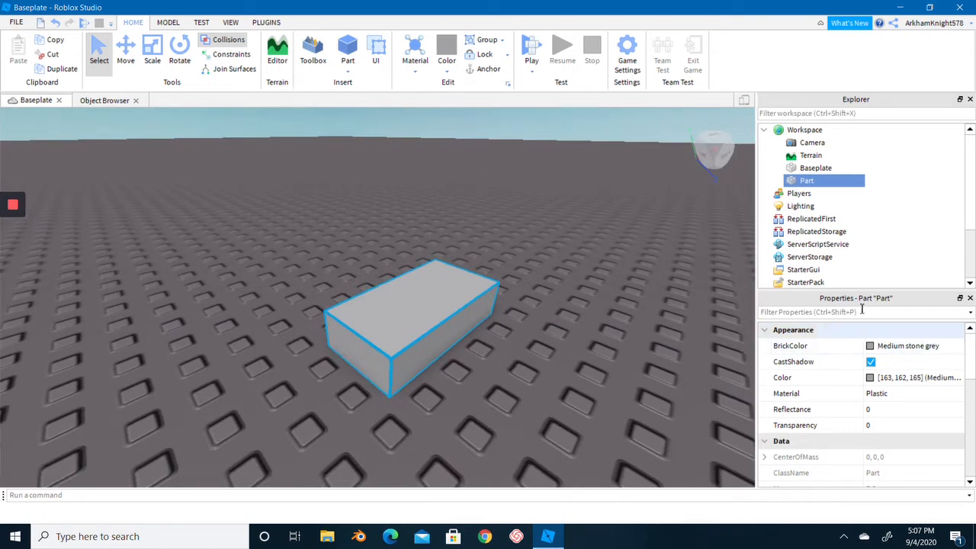
pyautogui.press('d')
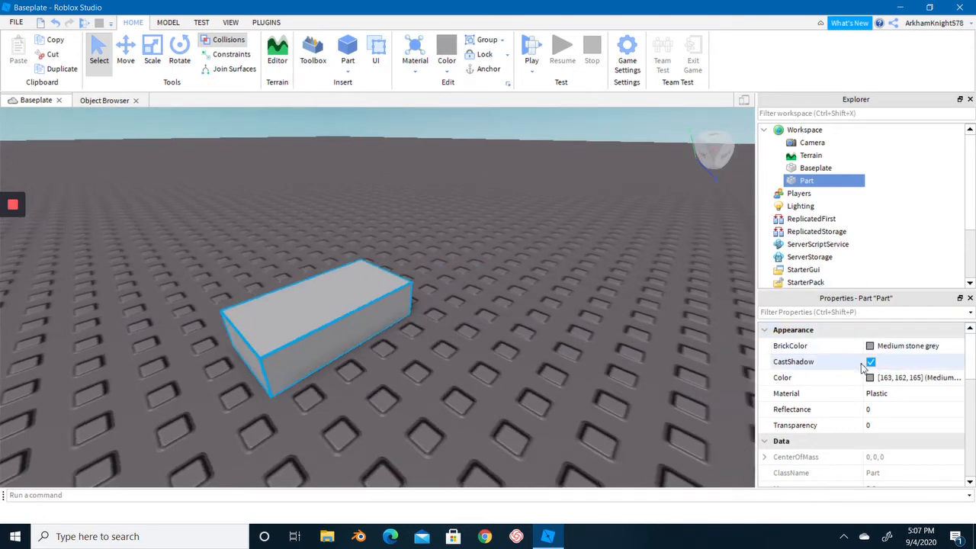
pyautogui.click(903, 346)
pyautogui.click(923, 308)
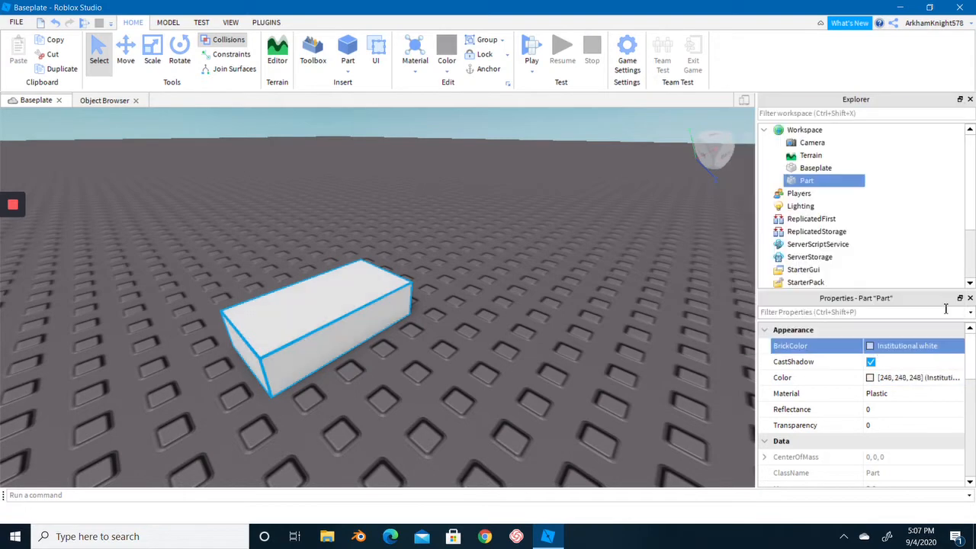
# - Try Grass as the part's material, and settle on Ice
pyautogui.click(893, 395)
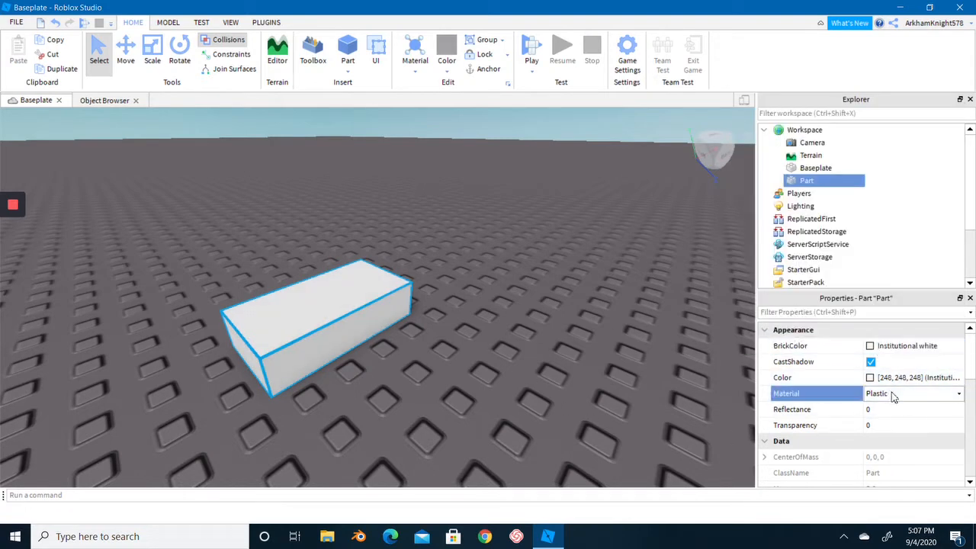
pyautogui.click(959, 393)
pyautogui.click(897, 447)
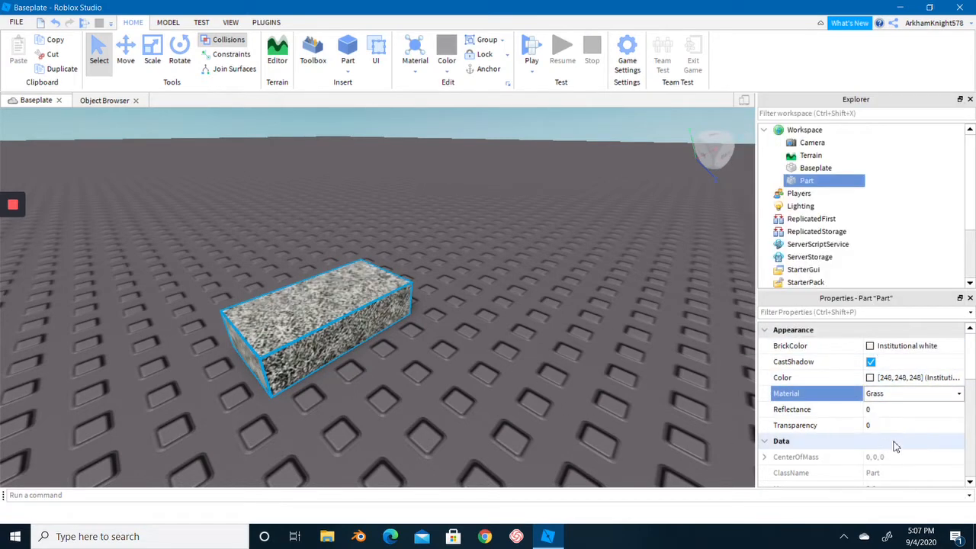
pyautogui.click(958, 393)
pyautogui.click(899, 458)
# - Set the part's reflectance and transparency both to 0.5, and keep the part selected
pyautogui.click(939, 409)
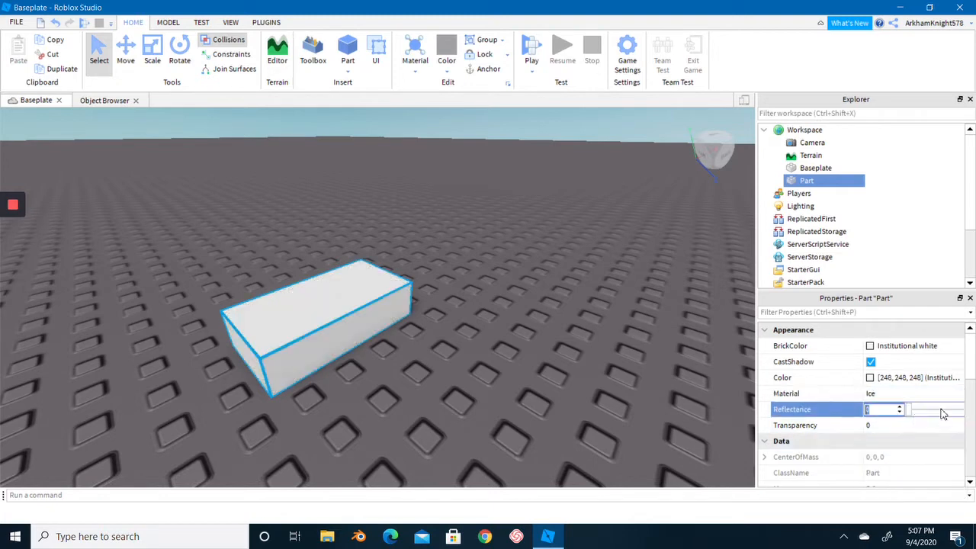
pyautogui.click(933, 412)
pyautogui.click(903, 428)
pyautogui.click(932, 427)
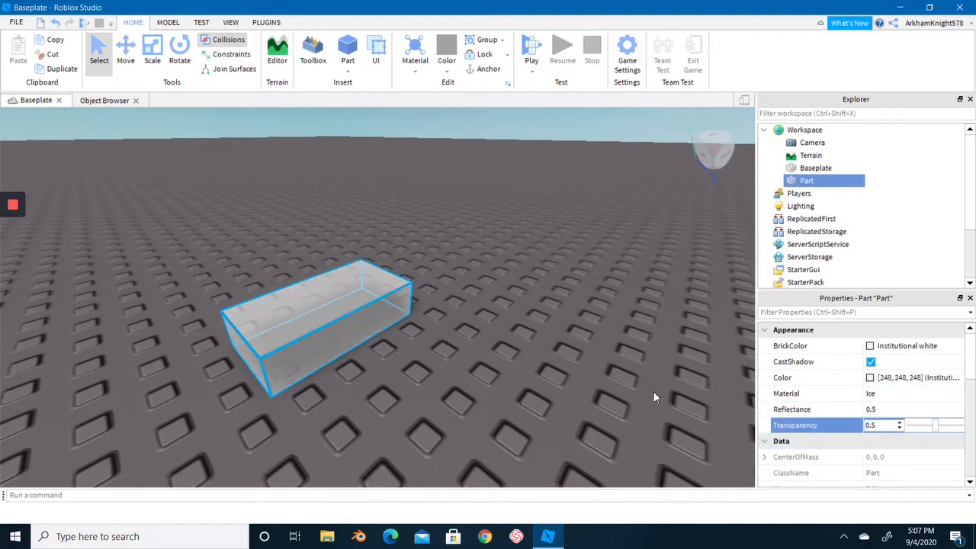
pyautogui.click(595, 387)
pyautogui.click(809, 181)
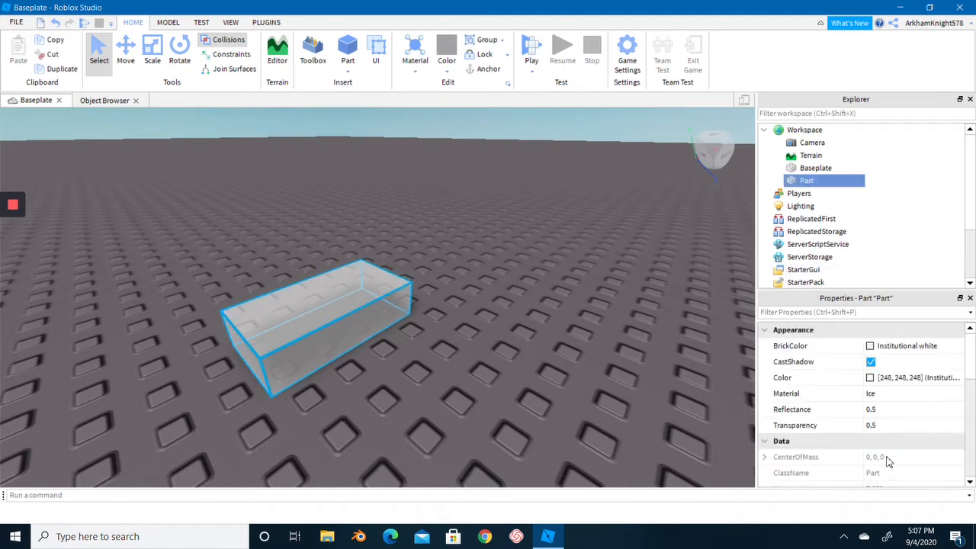
# - Rename the part as Hello in its data properties
pyautogui.scroll(-3, 886, 457)
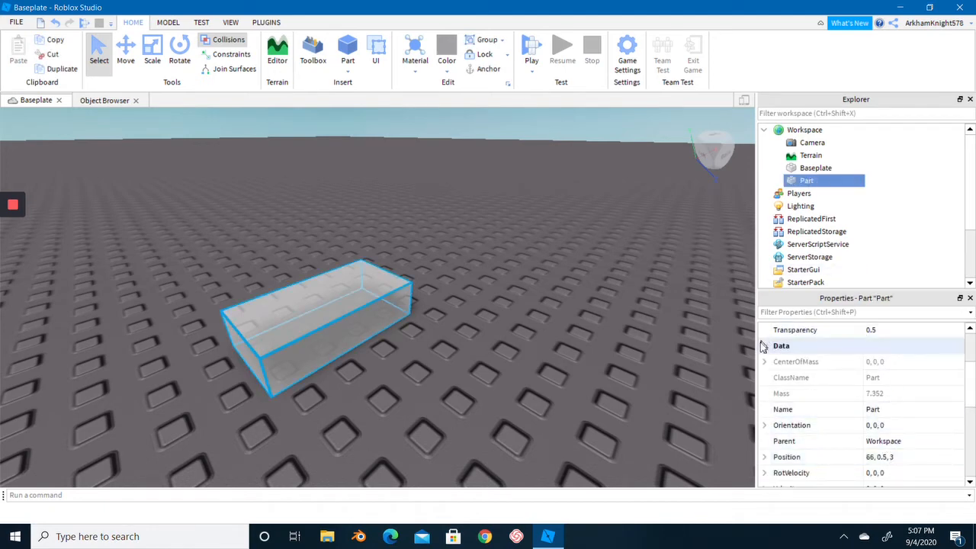
pyautogui.click(888, 413)
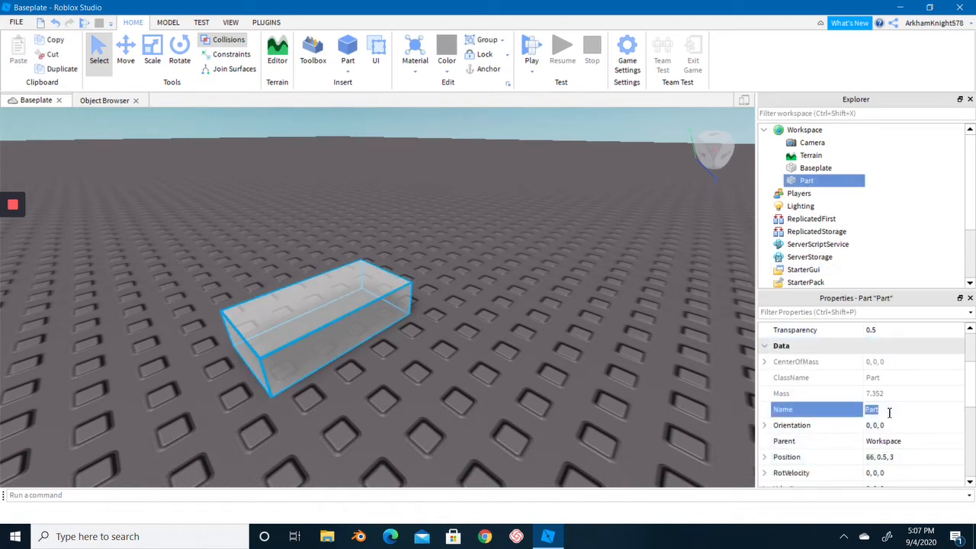
pyautogui.press('BackSpace')
pyautogui.press('Return')
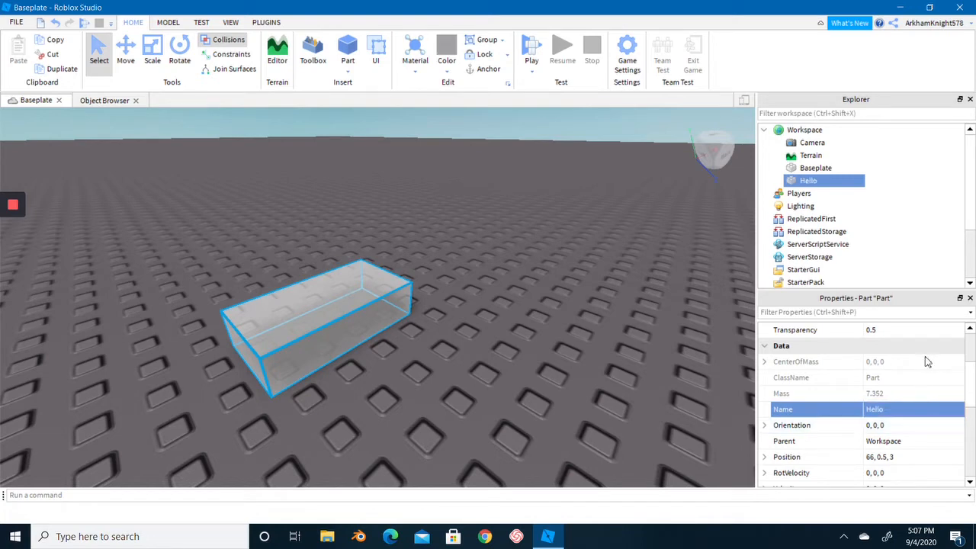
# - Change the part's name to Hi
pyautogui.moveTo(801, 183)
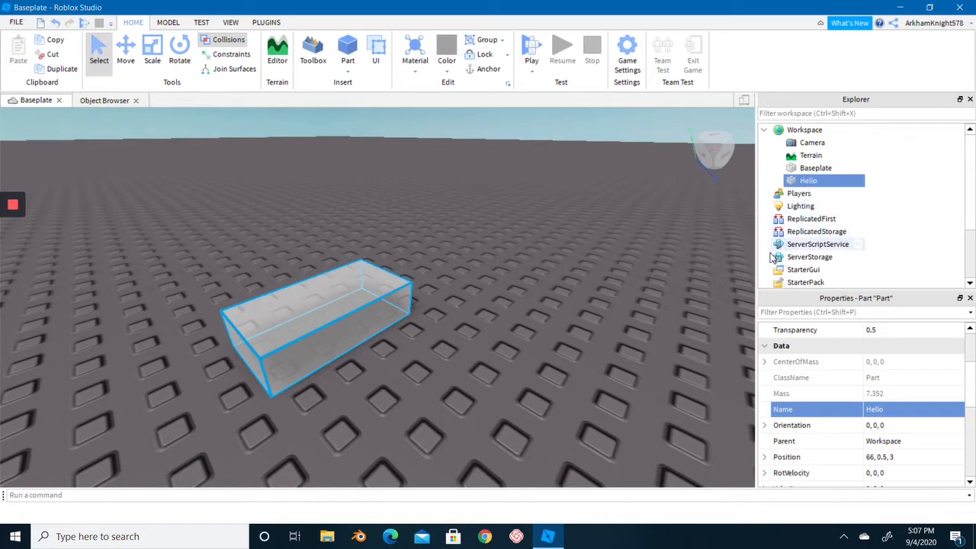
pyautogui.click(884, 410)
pyautogui.write('Hi')
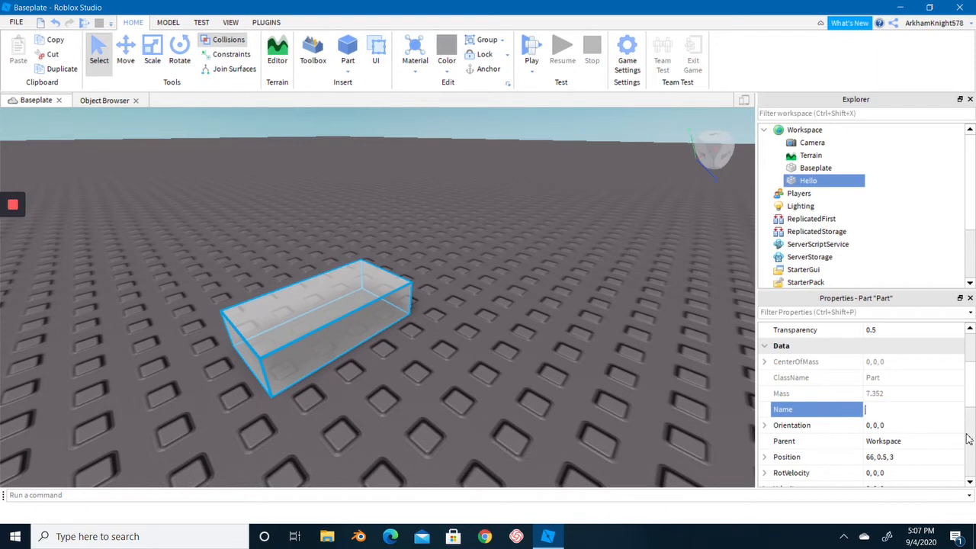
pyautogui.press('Return')
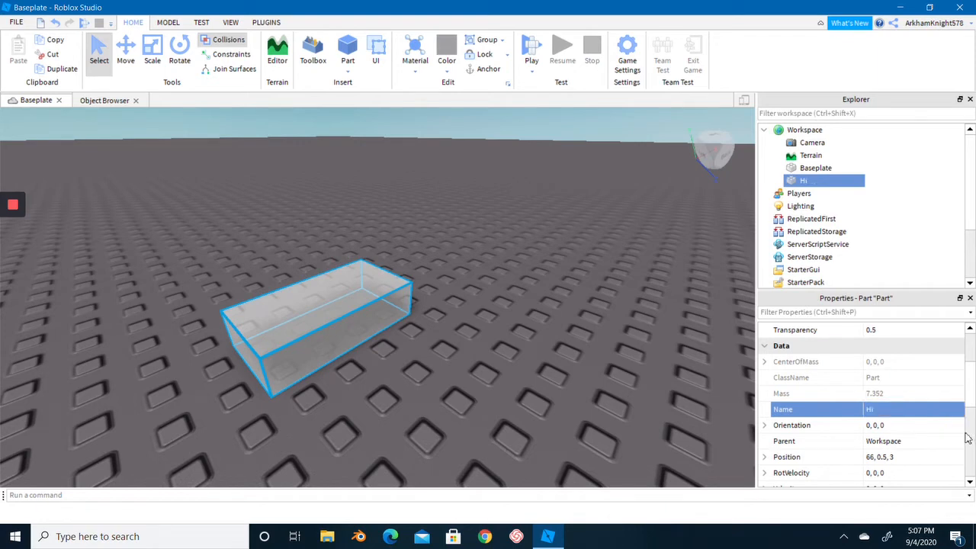
# - Rename the part as KnightBlox!
pyautogui.click(926, 412)
pyautogui.press('BackSpace')
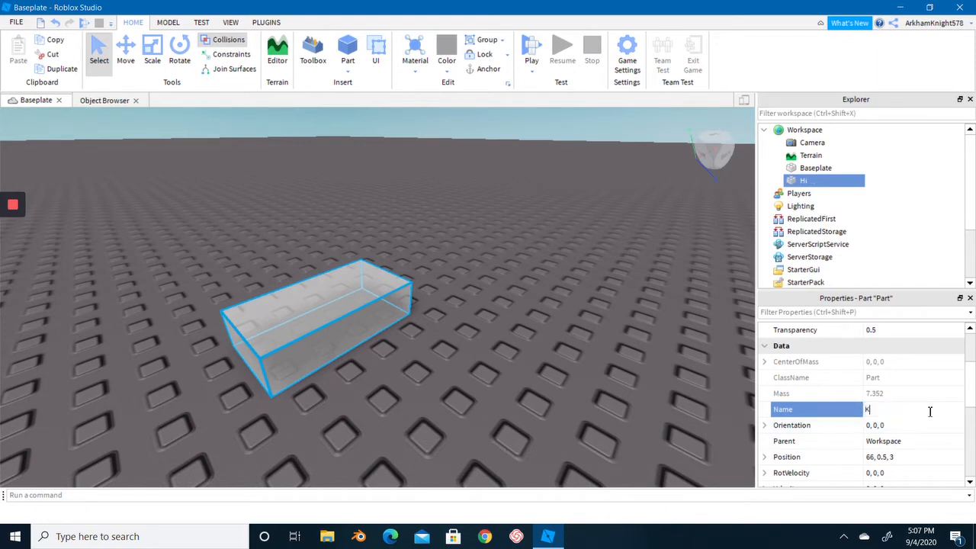
pyautogui.write('KnightBlox!')
pyautogui.press('Return')
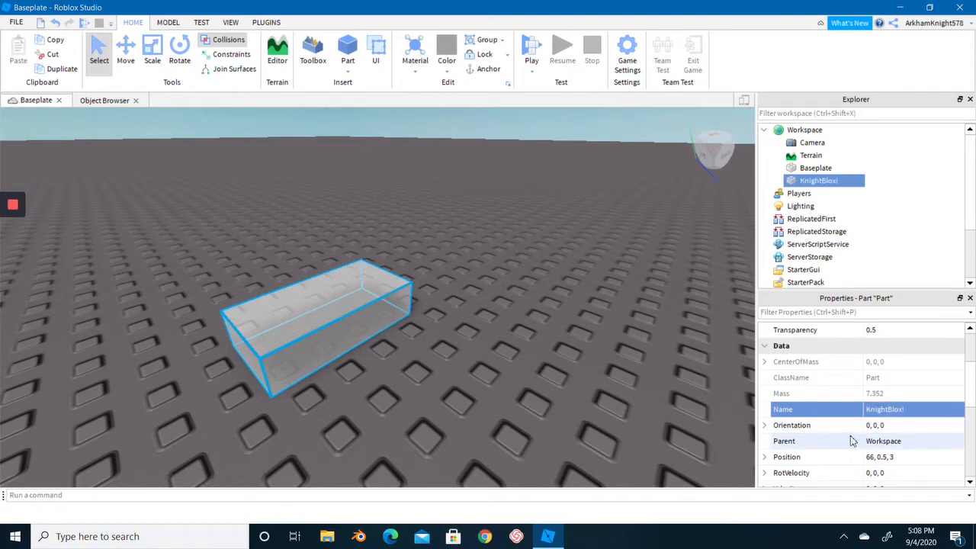
# - Rotate the KnightBlox! part about its vertical axis to orientation 0, 90, 0, and turn it back to 0, 0, 0
pyautogui.scroll(-1, 853, 441)
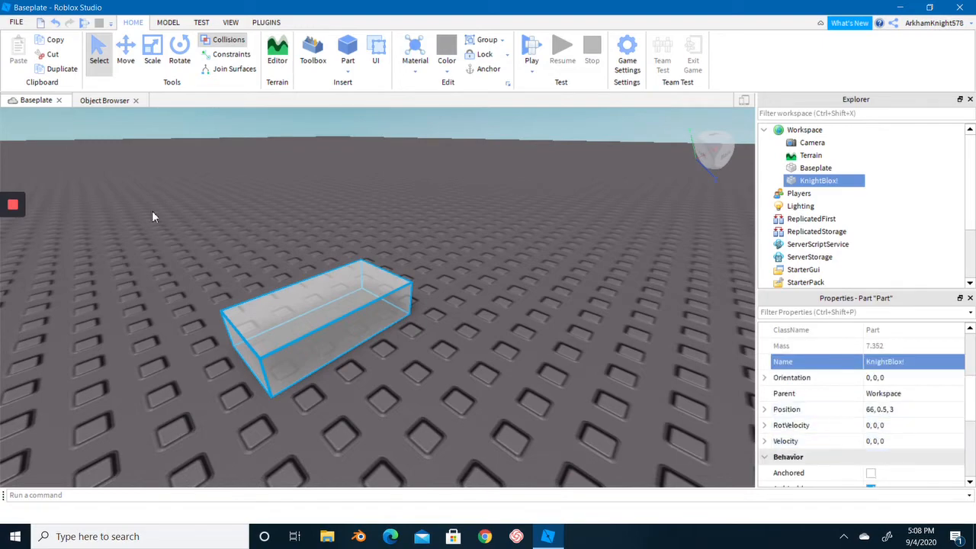
pyautogui.click(182, 63)
pyautogui.moveTo(542, 309); pyautogui.dragTo(542, 309, button='right')
pyautogui.scroll(-3, 542, 309)
pyautogui.moveTo(283, 363); pyautogui.dragTo(440, 363)
pyautogui.moveTo(460, 328); pyautogui.dragTo(377, 373)
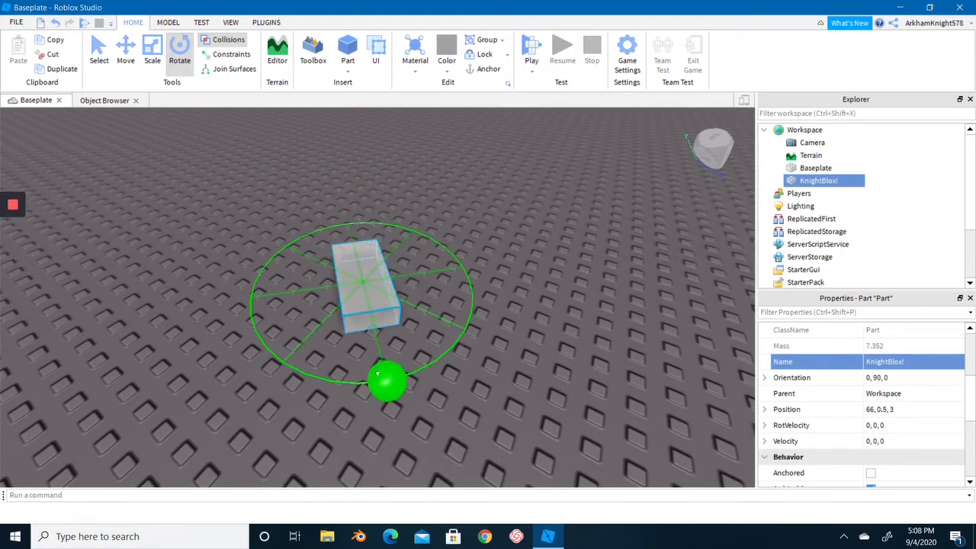
pyautogui.moveTo(303, 371); pyautogui.dragTo(412, 220)
pyautogui.moveTo(326, 213); pyautogui.dragTo(334, 387)
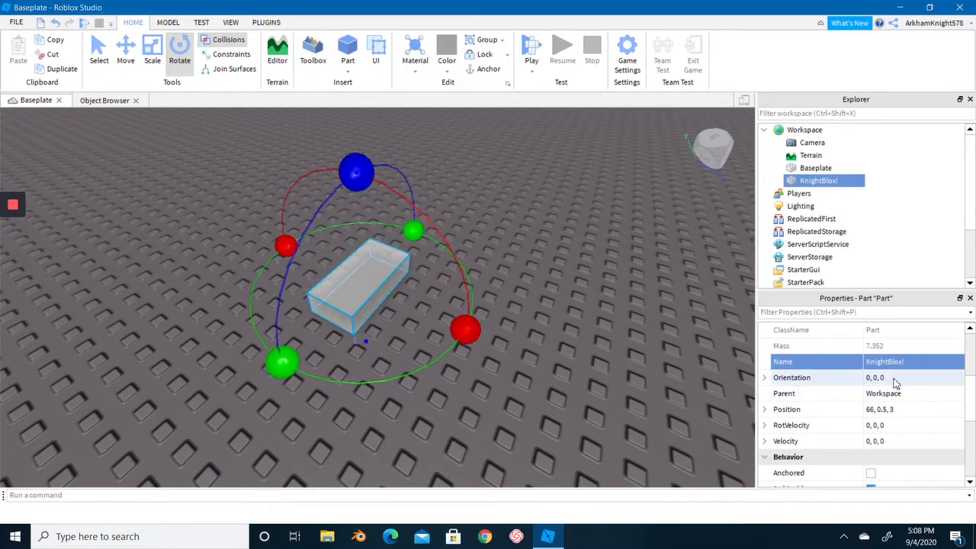
# - Rotate the KnightBlox! part about its vertical axis to orientation 0, 45, 0, and turn it back to 0, 0, 0
pyautogui.moveTo(272, 370); pyautogui.dragTo(397, 372)
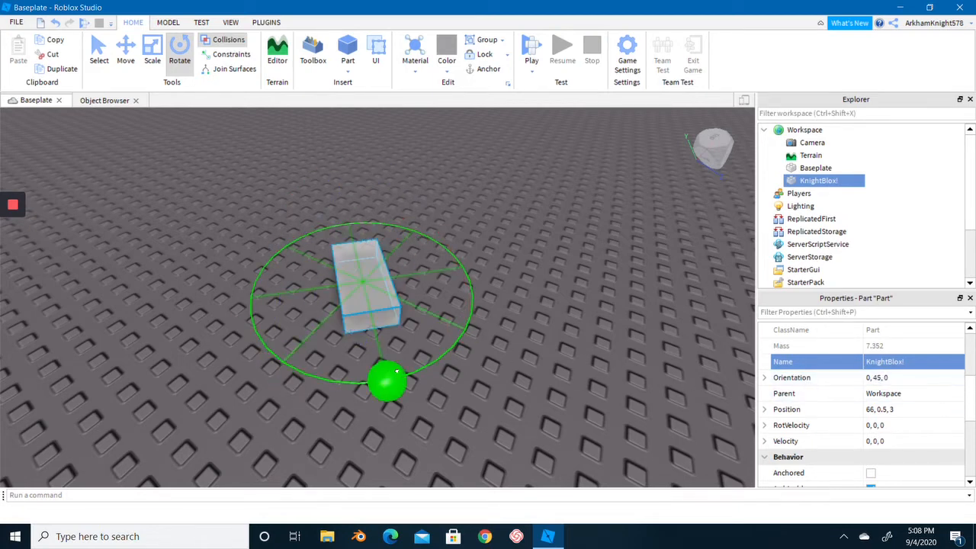
pyautogui.moveTo(283, 372); pyautogui.dragTo(281, 363)
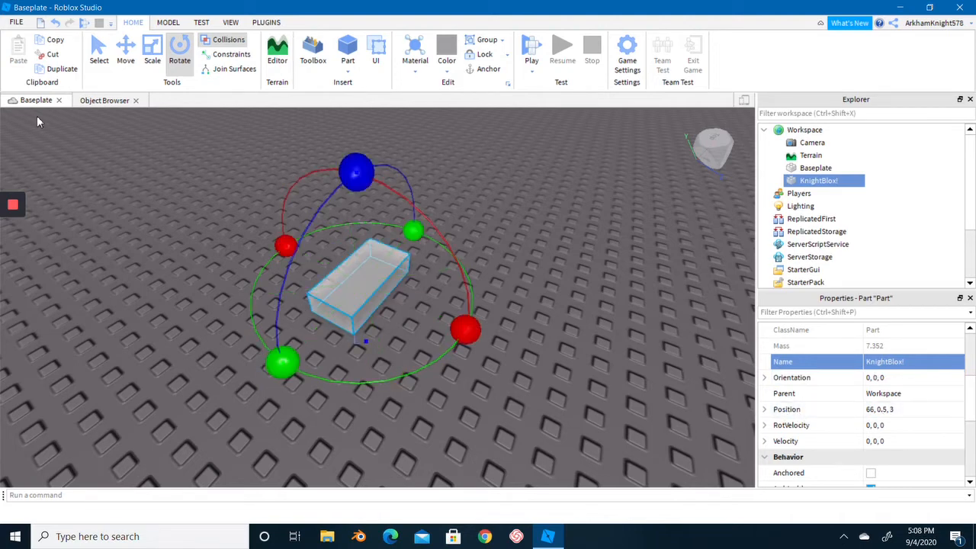
# - Move the KnightBlox! part horizontally across the baseplate along both axes to position 62, 0.5, 2
pyautogui.click(124, 65)
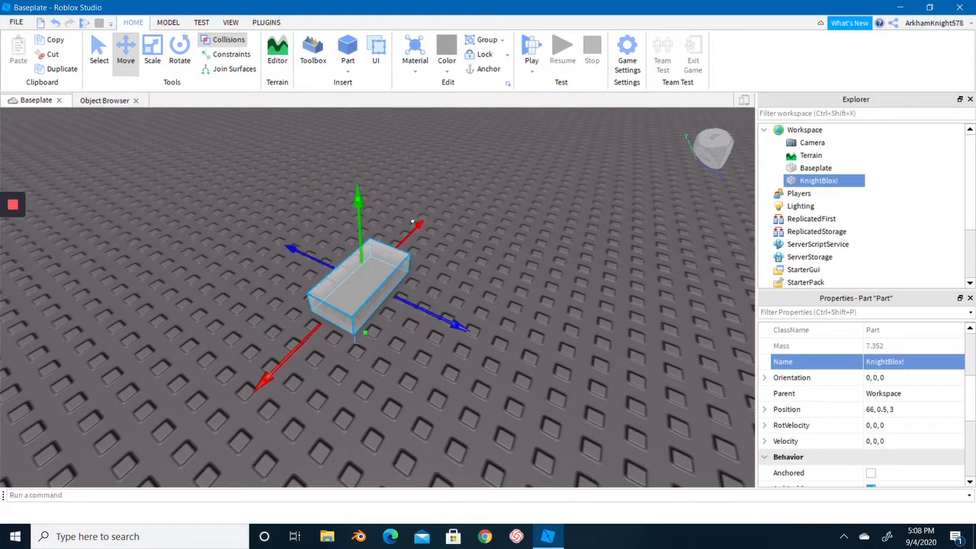
pyautogui.moveTo(412, 222); pyautogui.dragTo(373, 261)
pyautogui.scroll(-3, 415, 278)
pyautogui.moveTo(415, 277); pyautogui.dragTo(414, 279, button='right')
pyautogui.moveTo(405, 308); pyautogui.dragTo(249, 323)
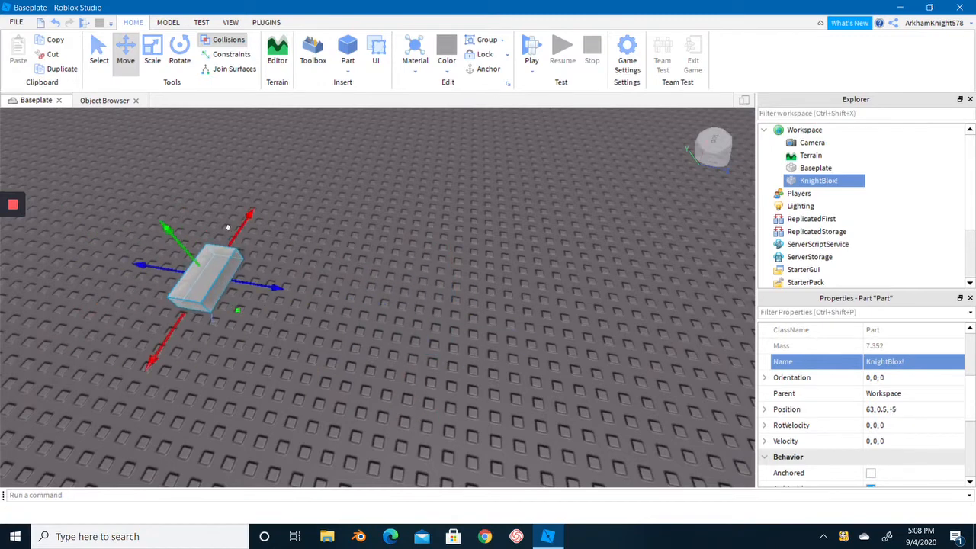
pyautogui.moveTo(227, 228); pyautogui.dragTo(389, 257)
pyautogui.moveTo(303, 306); pyautogui.dragTo(284, 359)
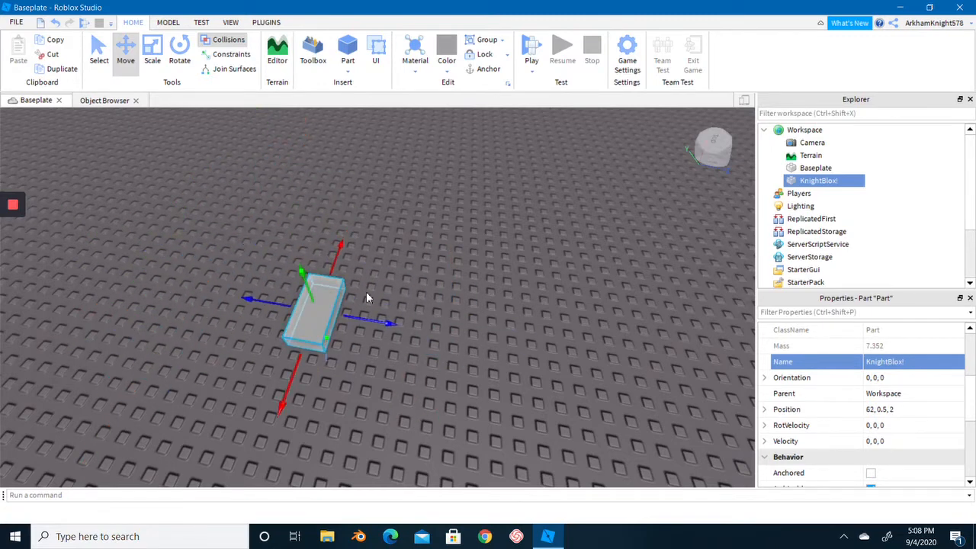
pyautogui.moveTo(366, 291); pyautogui.dragTo(407, 271, button='right')
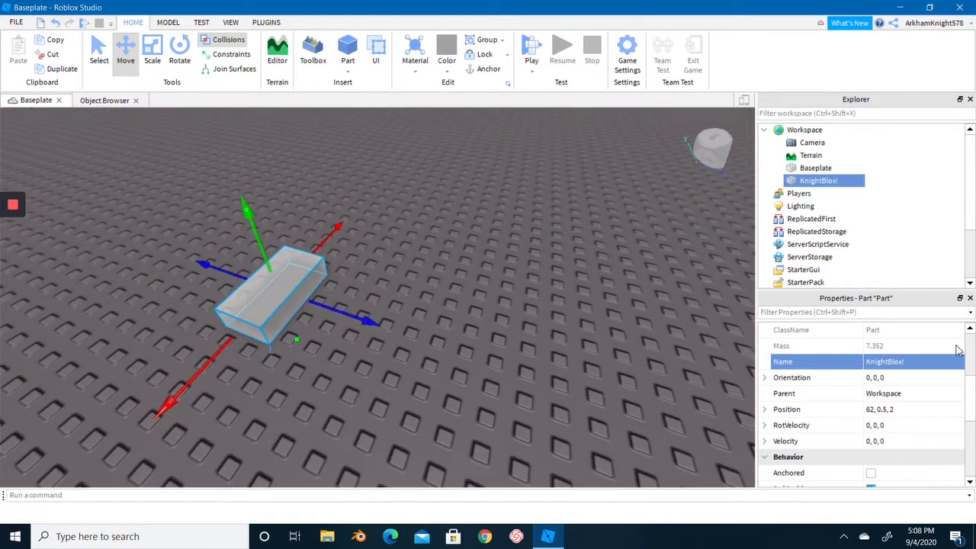
# - Raise the KnightBlox! part above the baseplate to position 62, 3.5, 2 and turn on its Anchored property
pyautogui.scroll(-2, 893, 428)
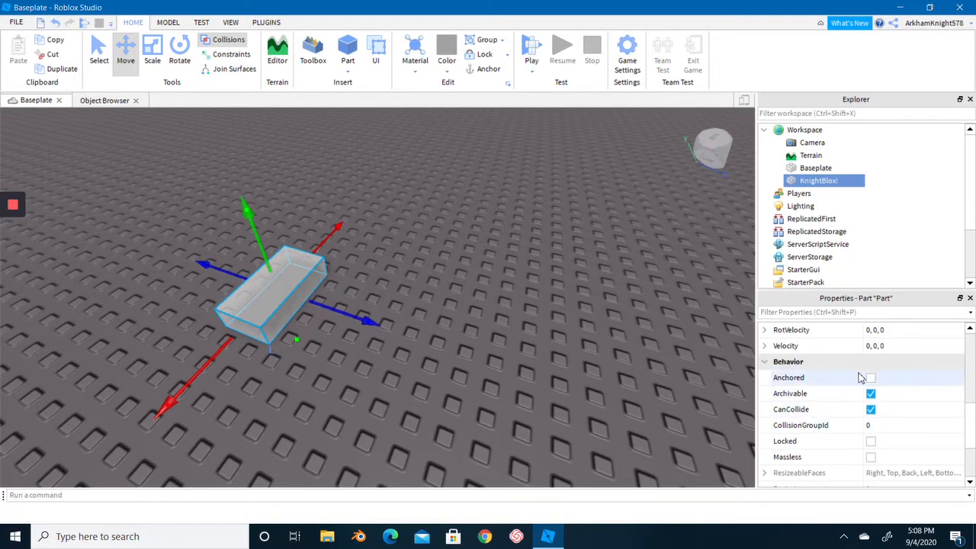
pyautogui.moveTo(655, 385); pyautogui.dragTo(583, 381, button='right')
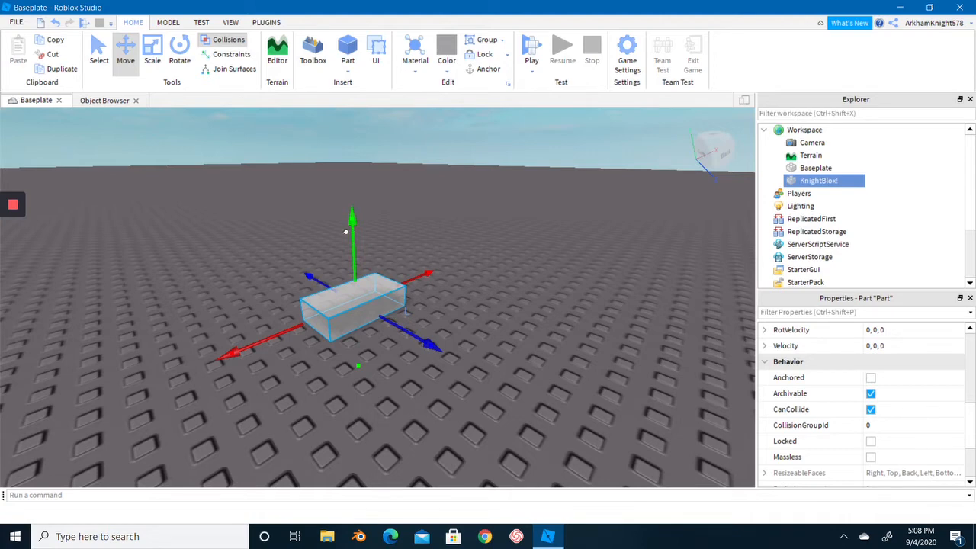
pyautogui.moveTo(345, 228); pyautogui.dragTo(337, 132)
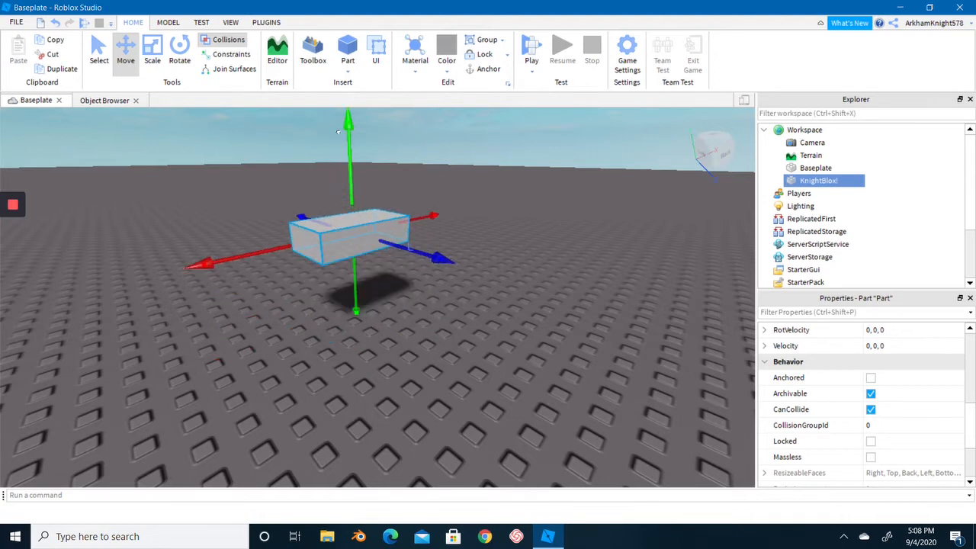
pyautogui.scroll(2, 564, 338)
pyautogui.scroll(-3, 564, 338)
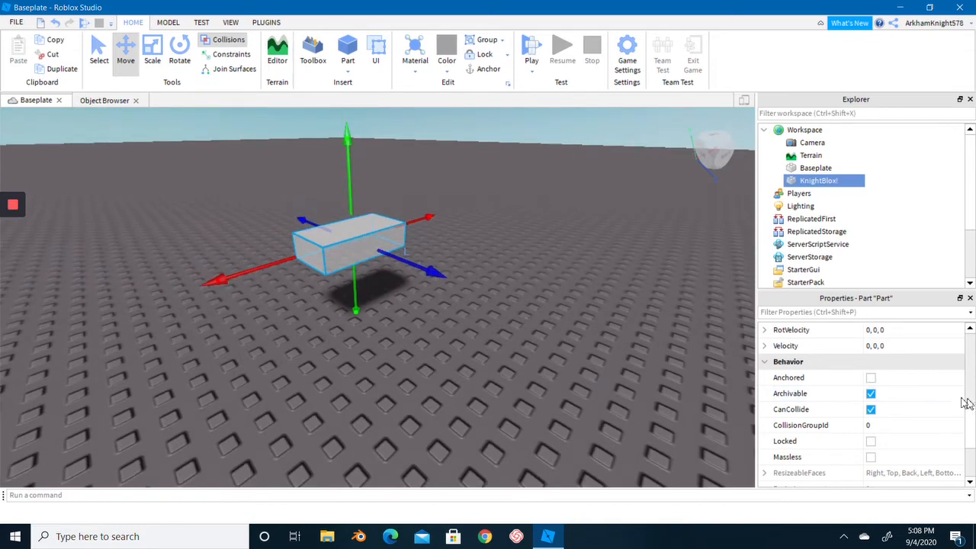
pyautogui.click(870, 379)
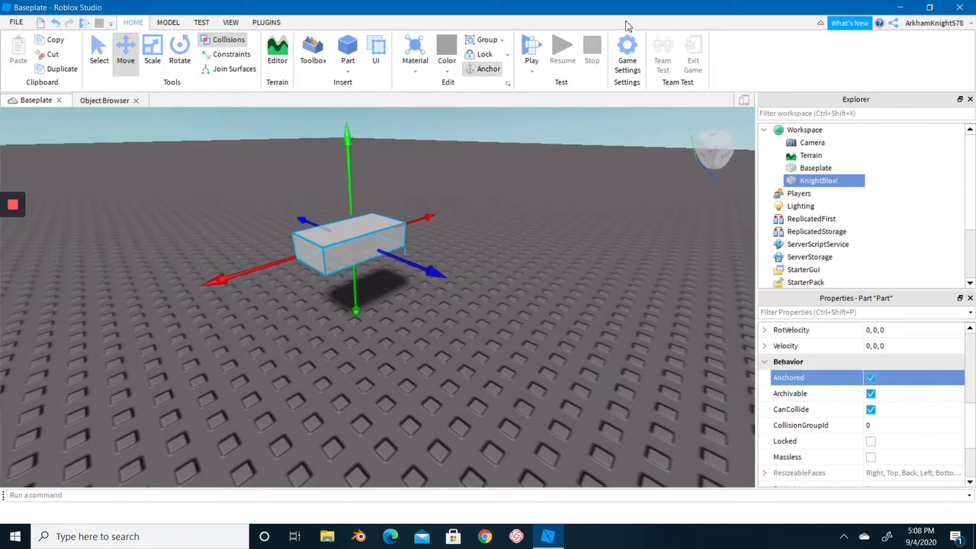
# - Run the simulation, turn off Anchored for the floating KnightBlox! part during the run, and stop the test
pyautogui.click(537, 71)
pyautogui.click(546, 114)
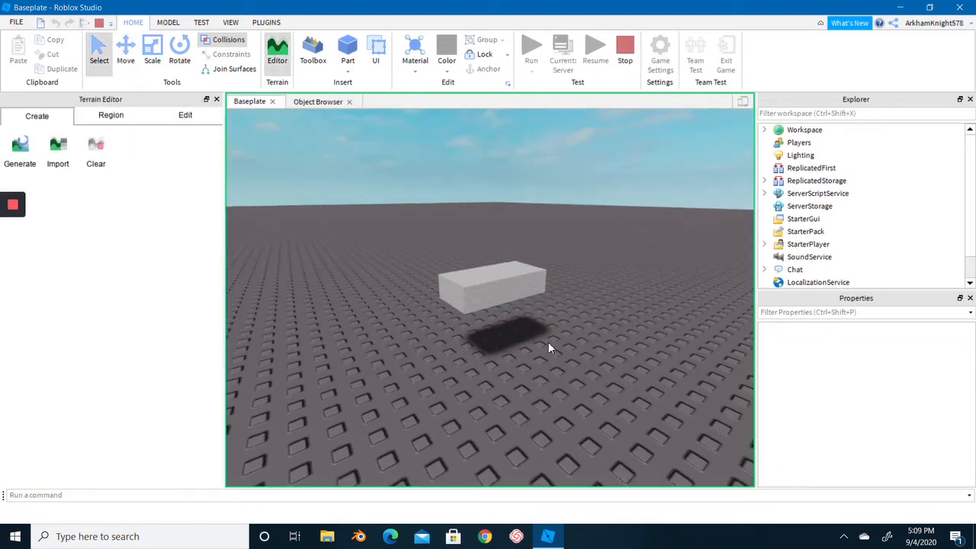
pyautogui.click(479, 282)
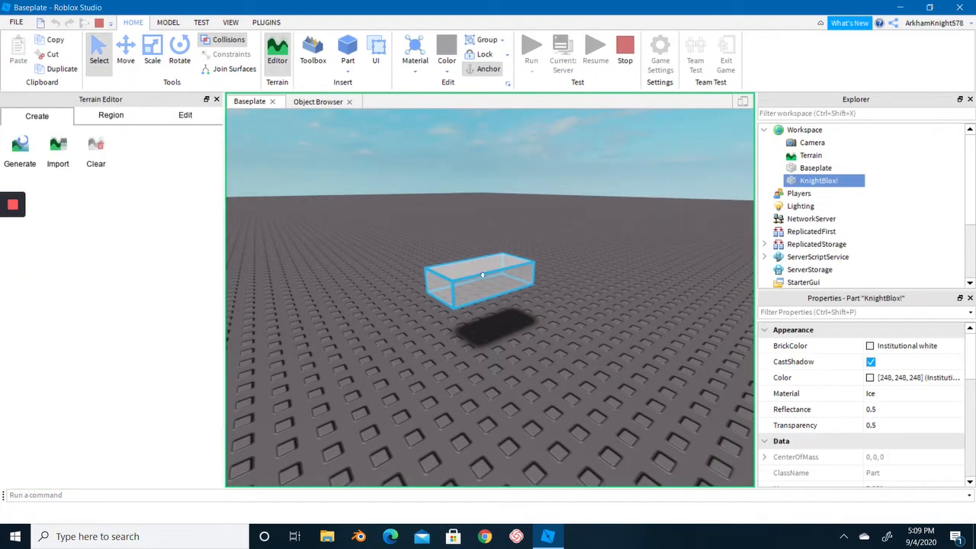
pyautogui.scroll(-4, 948, 370)
pyautogui.scroll(3, 946, 371)
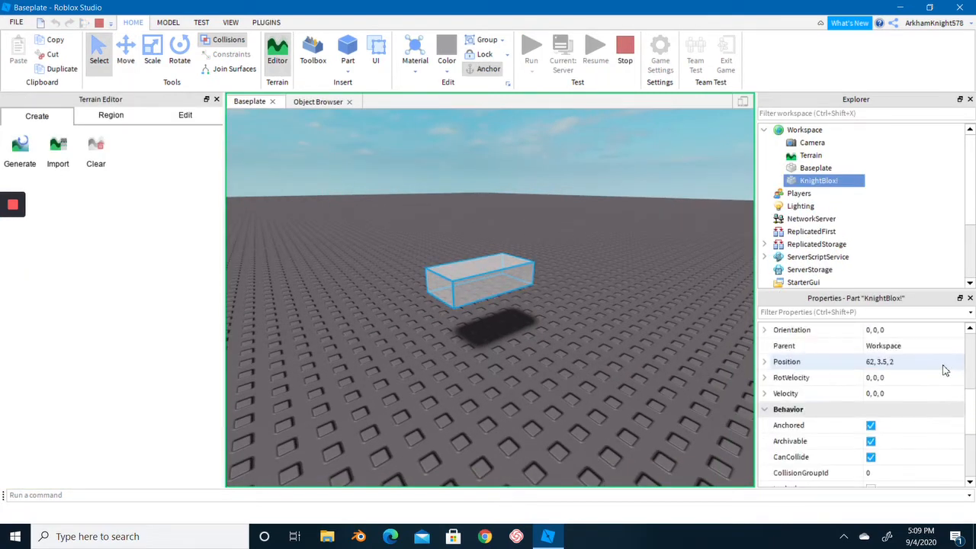
pyautogui.scroll(-1, 944, 371)
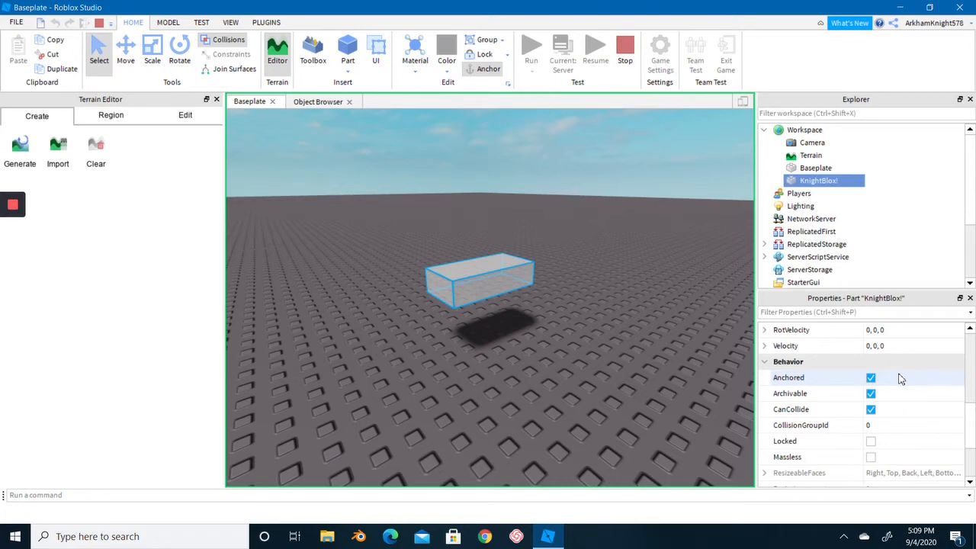
pyautogui.click(871, 379)
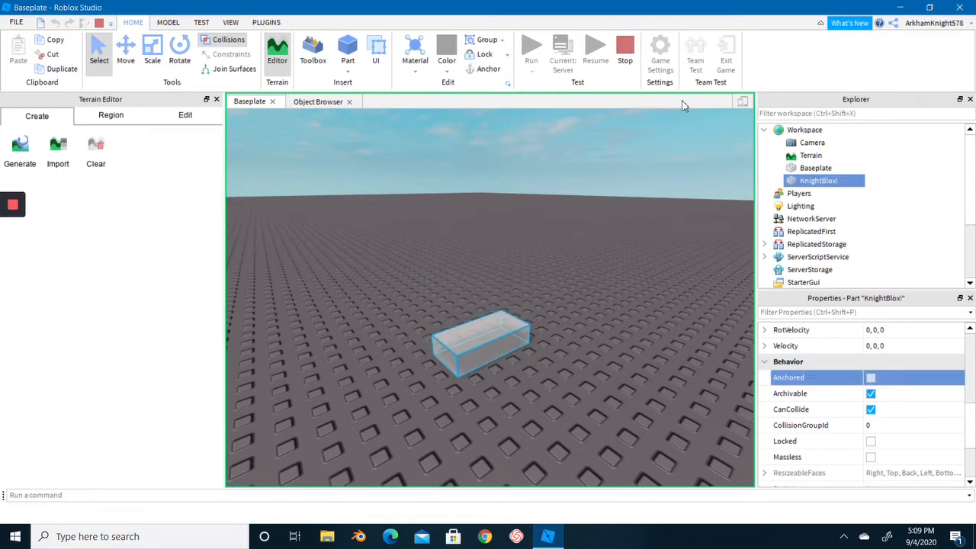
pyautogui.click(626, 60)
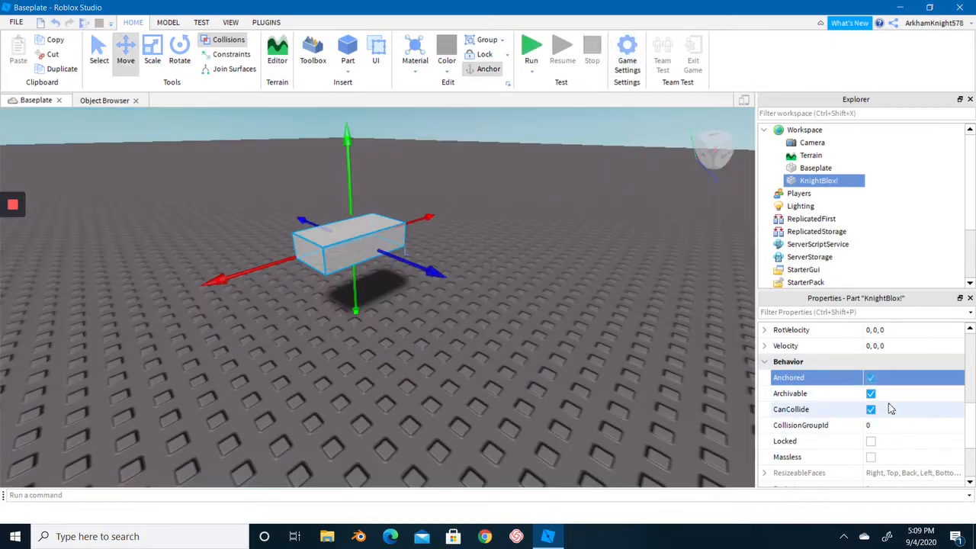
# - Turn off Anchored for the KnightBlox! part in edit mode and deselect it
pyautogui.click(871, 380)
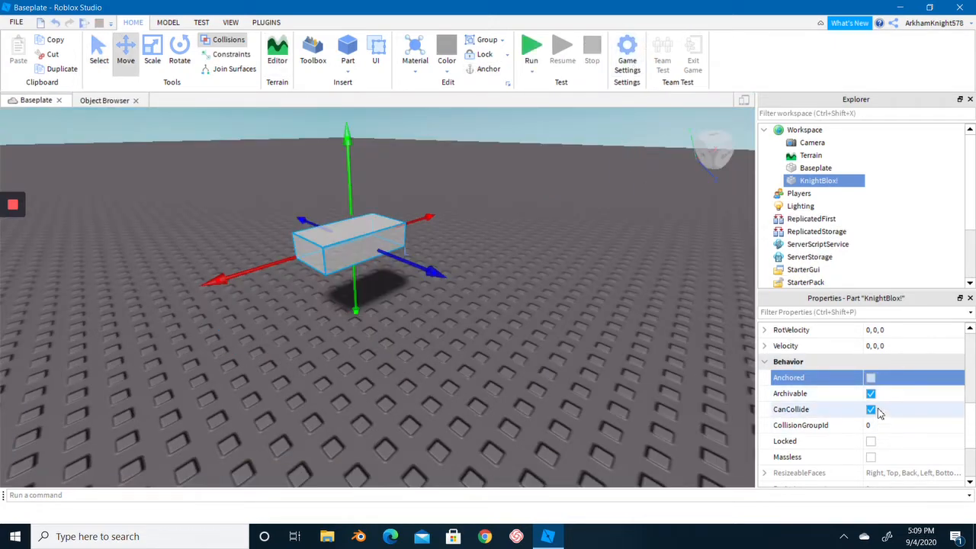
pyautogui.moveTo(648, 376); pyautogui.dragTo(648, 376, button='right')
pyautogui.scroll(3, 646, 376)
pyautogui.scroll(-5, 647, 376)
pyautogui.scroll(3, 647, 376)
pyautogui.click(648, 376)
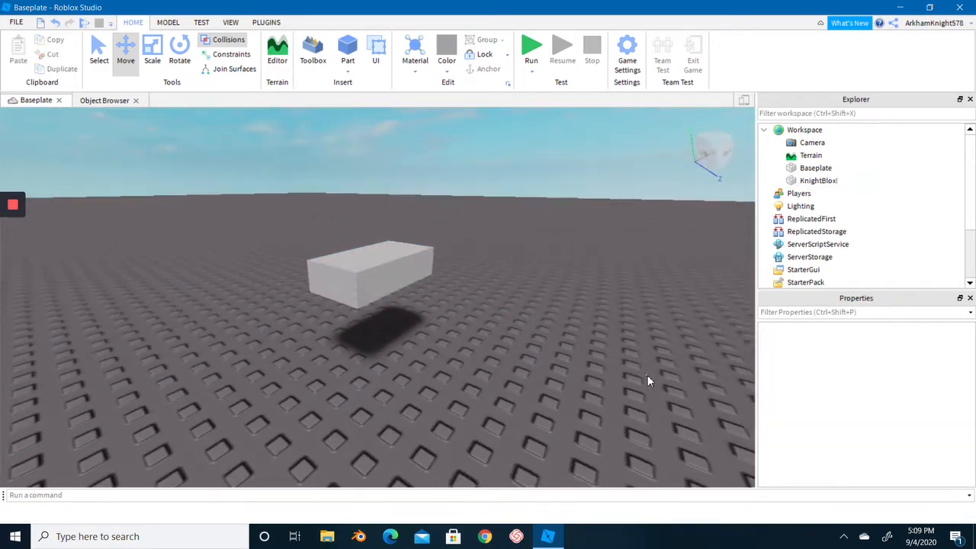
# - Reselect the KnightBlox! part and turn off its CanCollide property
pyautogui.click(427, 287)
pyautogui.scroll(-2, 580, 277)
pyautogui.moveTo(579, 277); pyautogui.dragTo(578, 274, button='right')
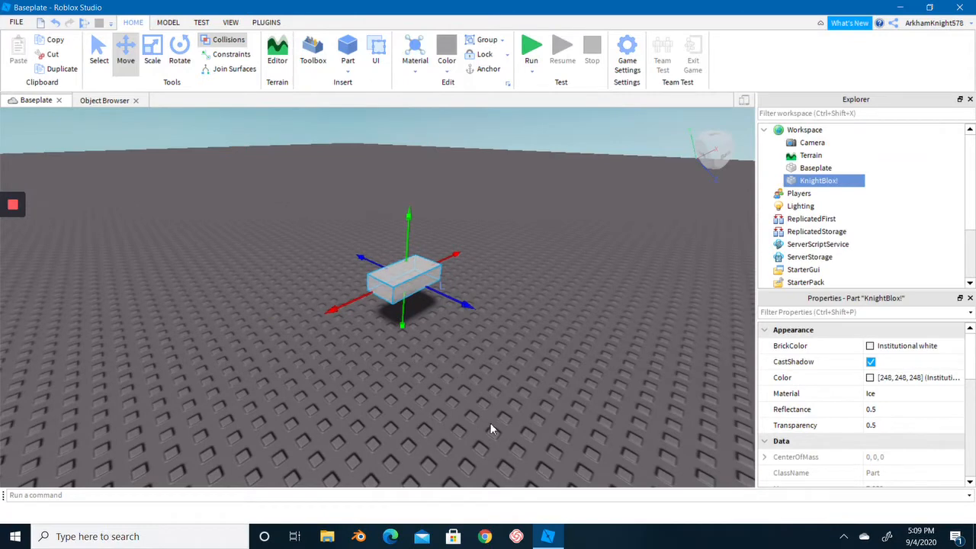
pyautogui.scroll(-5, 811, 343)
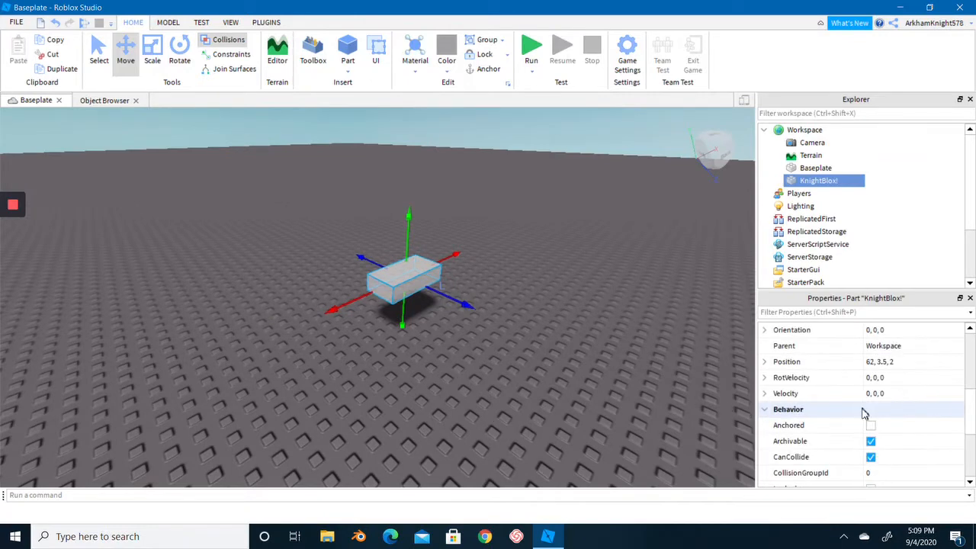
pyautogui.scroll(-1, 865, 413)
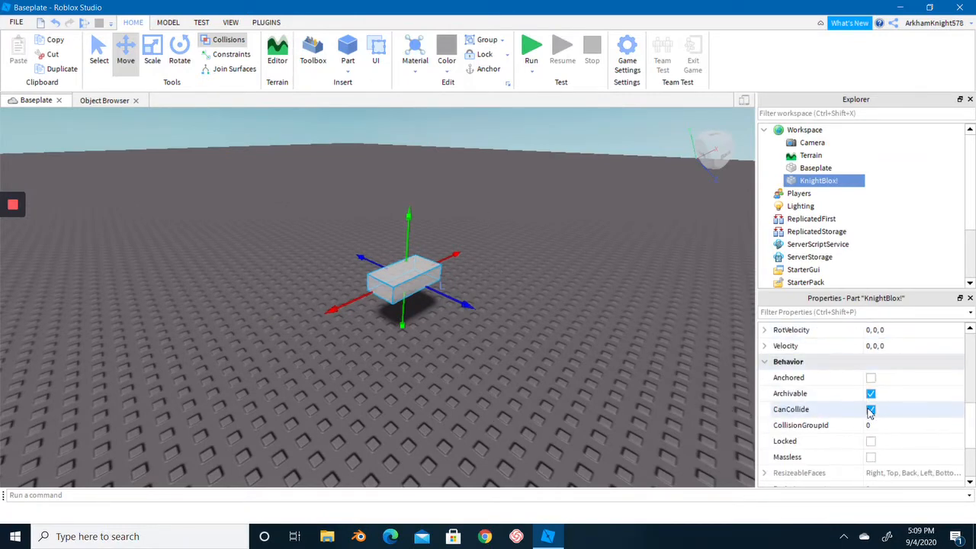
pyautogui.click(871, 412)
pyautogui.moveTo(615, 344); pyautogui.dragTo(616, 350, button='right')
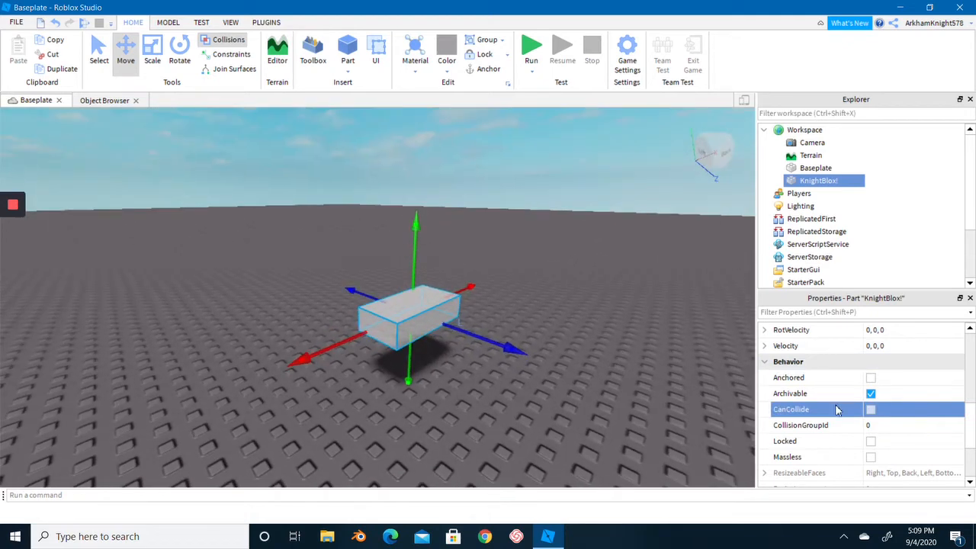
# - Run the simulation, select the KnightBlox! part in the Workspace, and turn off its CanCollide property during the run
pyautogui.click(533, 72)
pyautogui.click(546, 115)
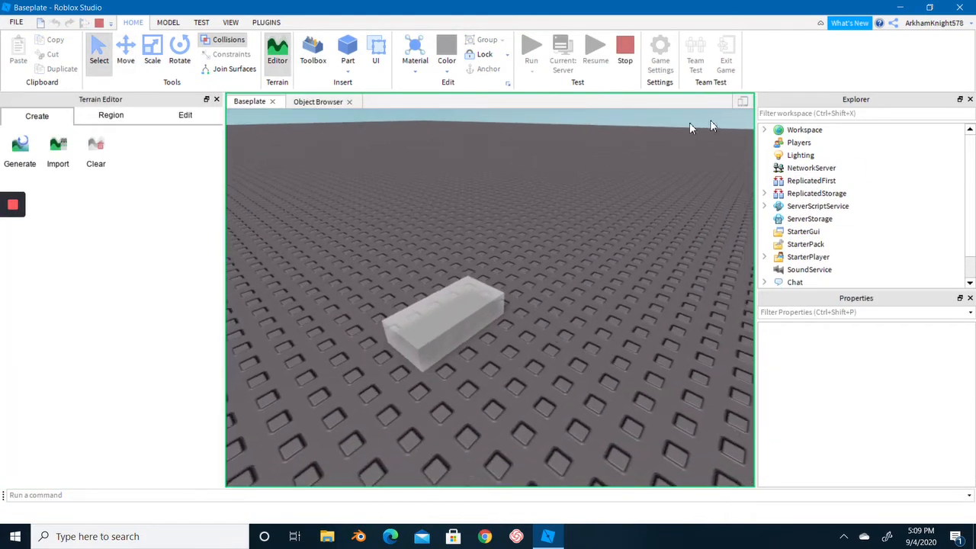
pyautogui.click(765, 130)
pyautogui.click(820, 180)
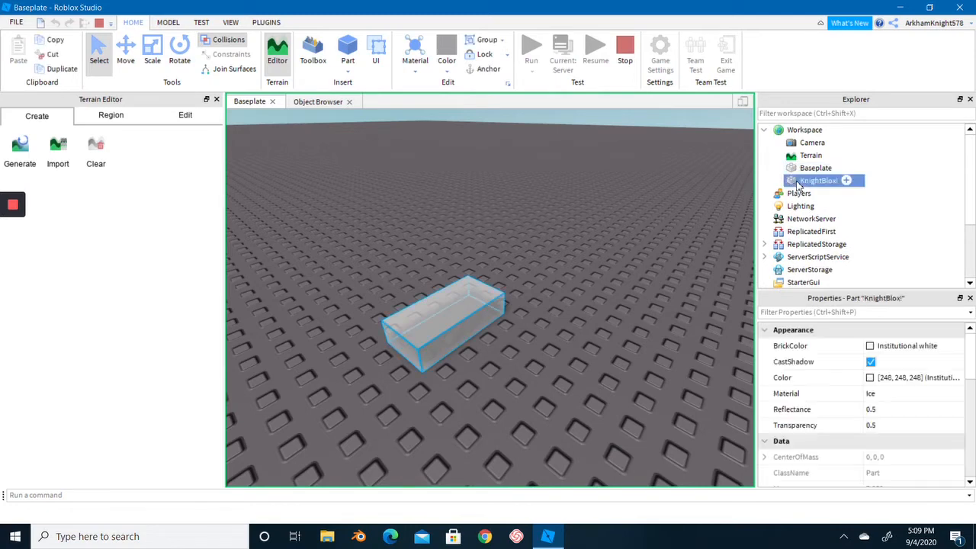
pyautogui.scroll(-6, 870, 401)
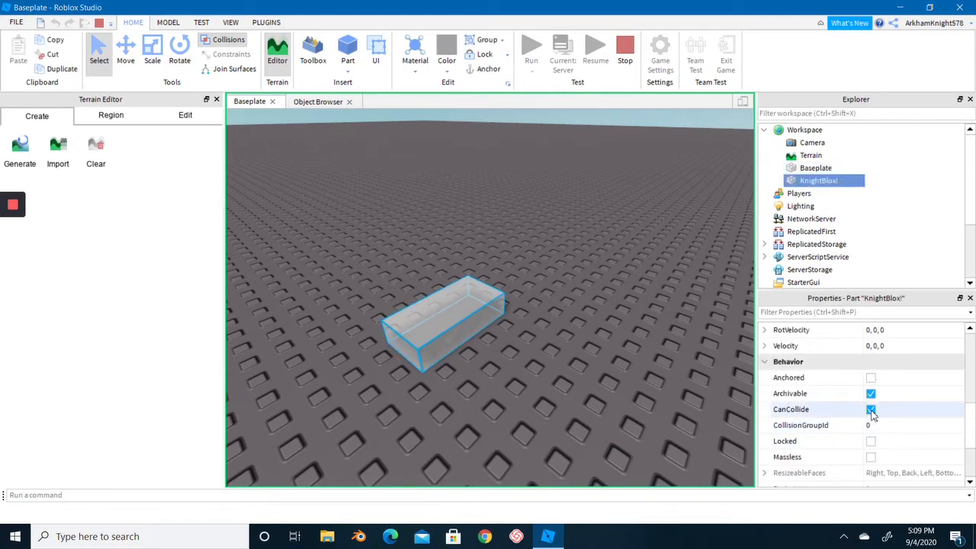
pyautogui.click(871, 411)
# - Look around the running scene for the KnightBlox! part and stop the simulation
pyautogui.scroll(4, 548, 273)
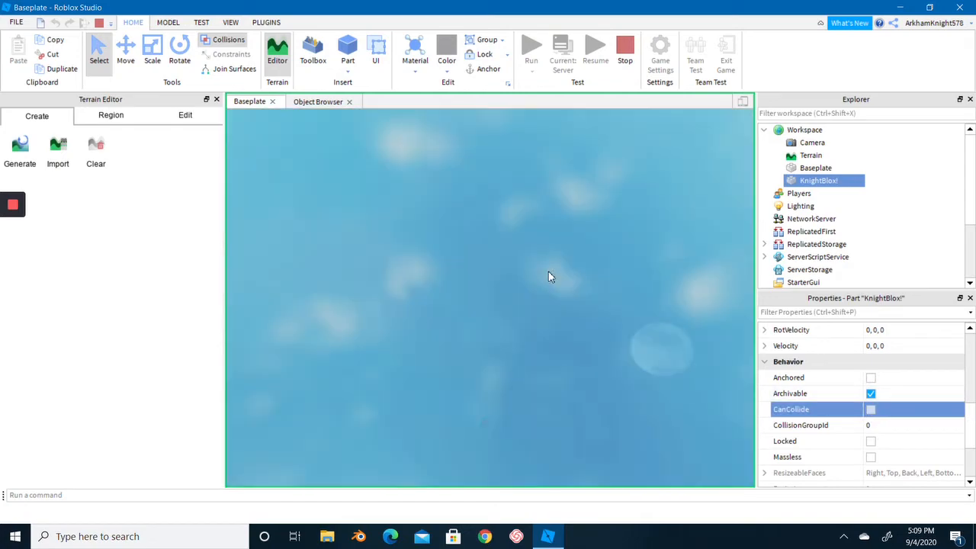
pyautogui.scroll(-6, 548, 272)
pyautogui.moveTo(548, 272); pyautogui.dragTo(548, 272, button='right')
pyautogui.click(100, 25)
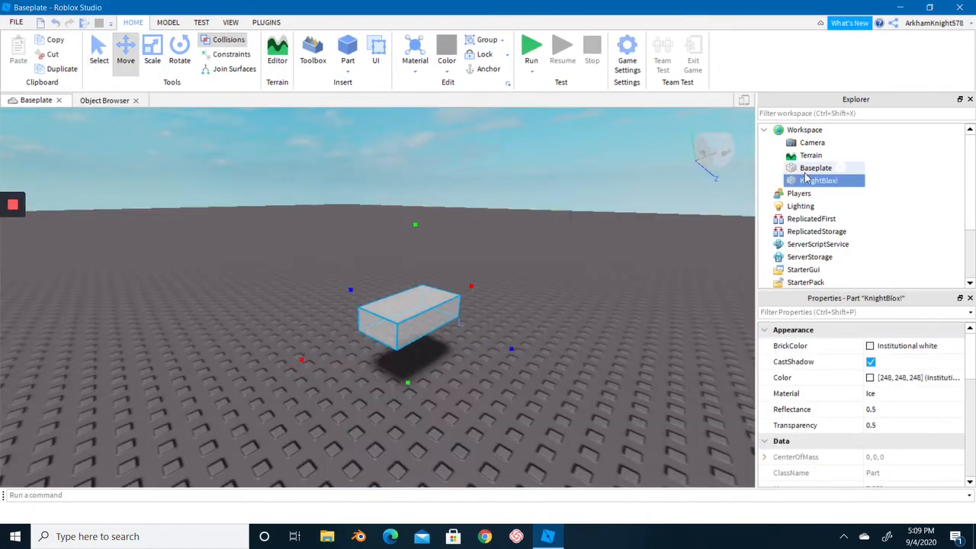
# - Review the KnightBlox! part's Behavior and Part properties, and lower the part back onto the baseplate
pyautogui.scroll(-3, 921, 430)
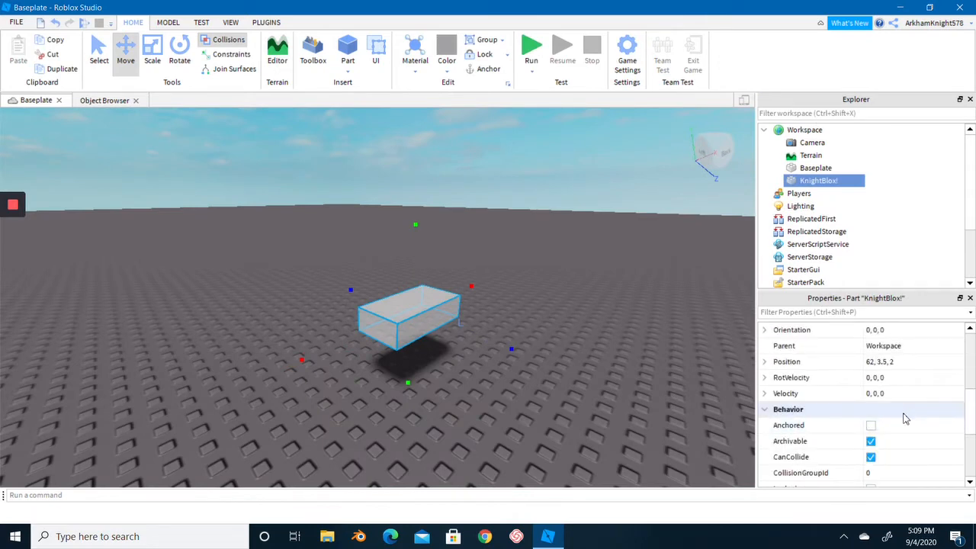
pyautogui.scroll(-3, 902, 410)
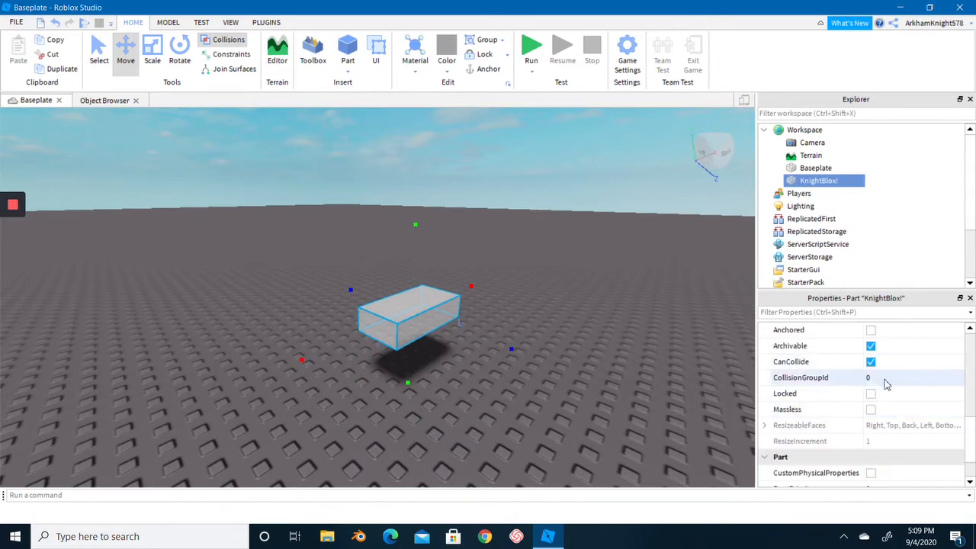
pyautogui.scroll(-1, 877, 378)
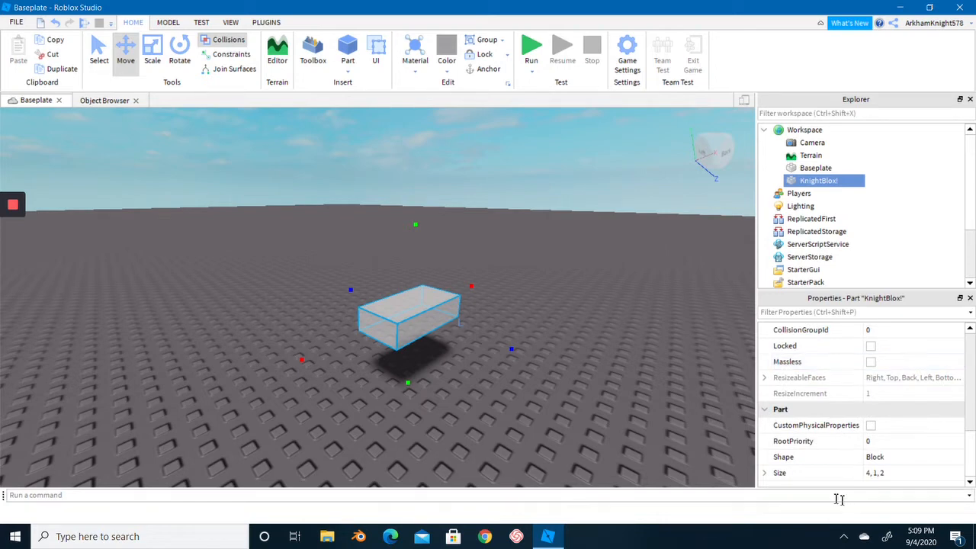
pyautogui.moveTo(416, 216); pyautogui.dragTo(411, 295)
pyautogui.press('f')
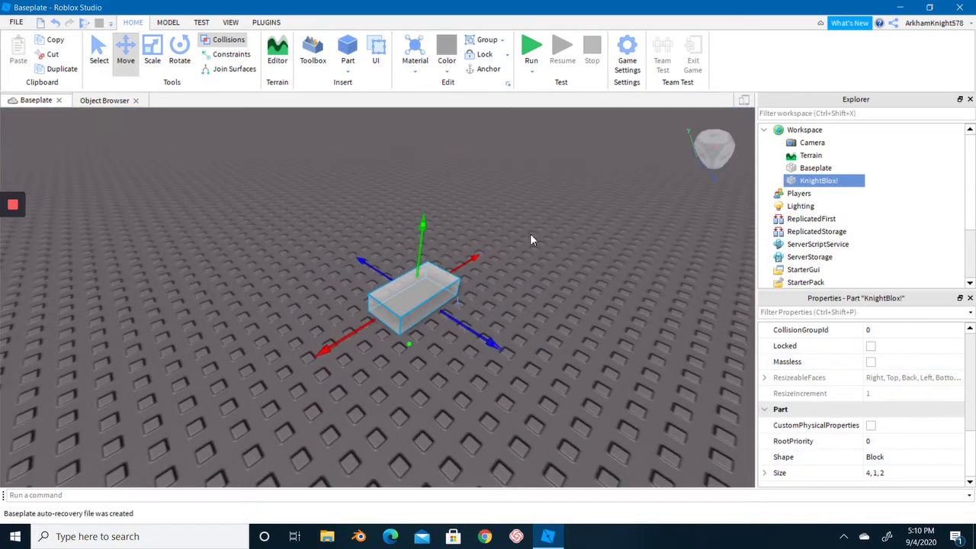
# - Try scaling the KnightBlox! part along its two horizontal axes and bring it back to size 4, 1, 2
pyautogui.click(152, 53)
pyautogui.moveTo(503, 346)
pyautogui.mouseDown()
pyautogui.moveTo(623, 410)
pyautogui.moveTo(505, 342)
pyautogui.mouseUp()
pyautogui.moveTo(486, 254)
pyautogui.mouseDown()
pyautogui.moveTo(575, 198)
pyautogui.moveTo(488, 255)
pyautogui.mouseUp()
# - Reselect the KnightBlox! part and examine its Shape and Size in the Part properties
pyautogui.click(570, 308)
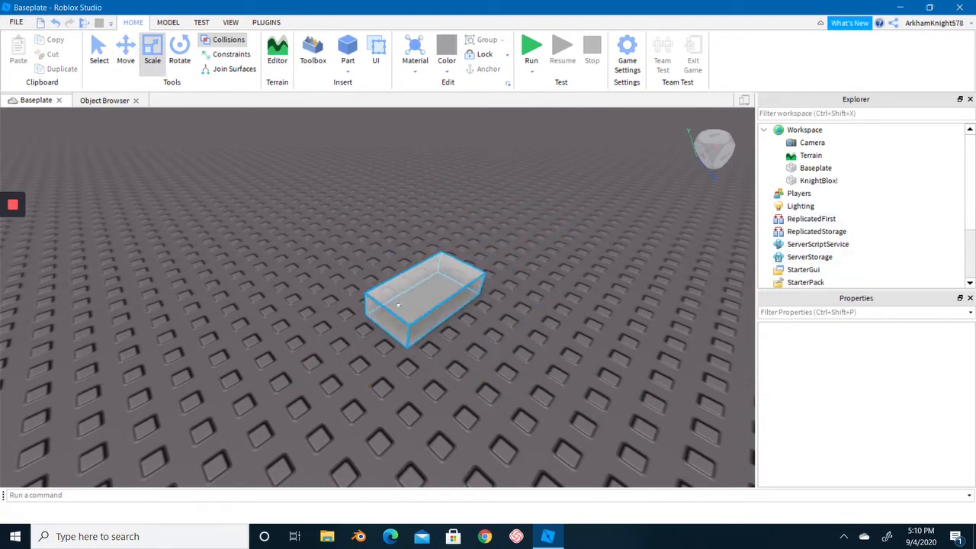
pyautogui.click(424, 299)
pyautogui.moveTo(619, 383); pyautogui.dragTo(610, 374, button='right')
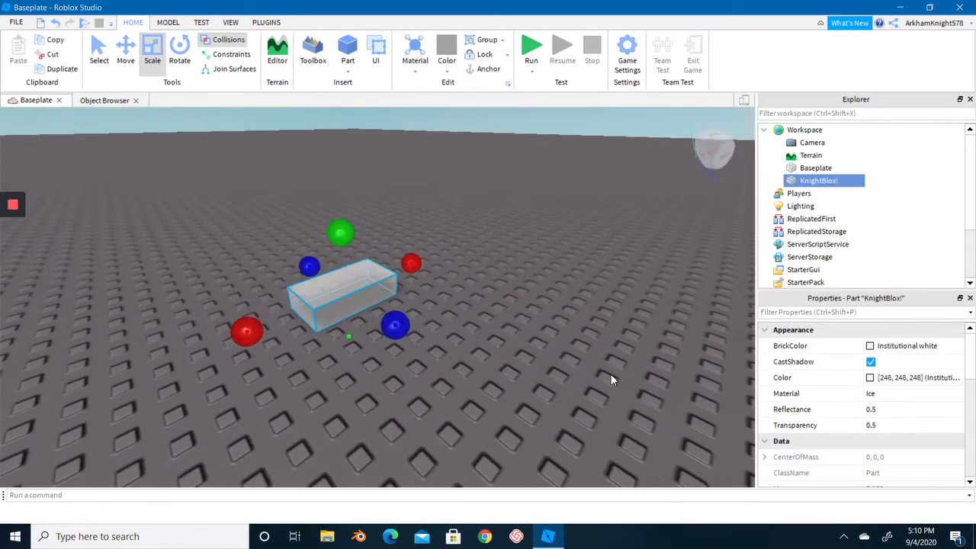
pyautogui.scroll(-8, 881, 414)
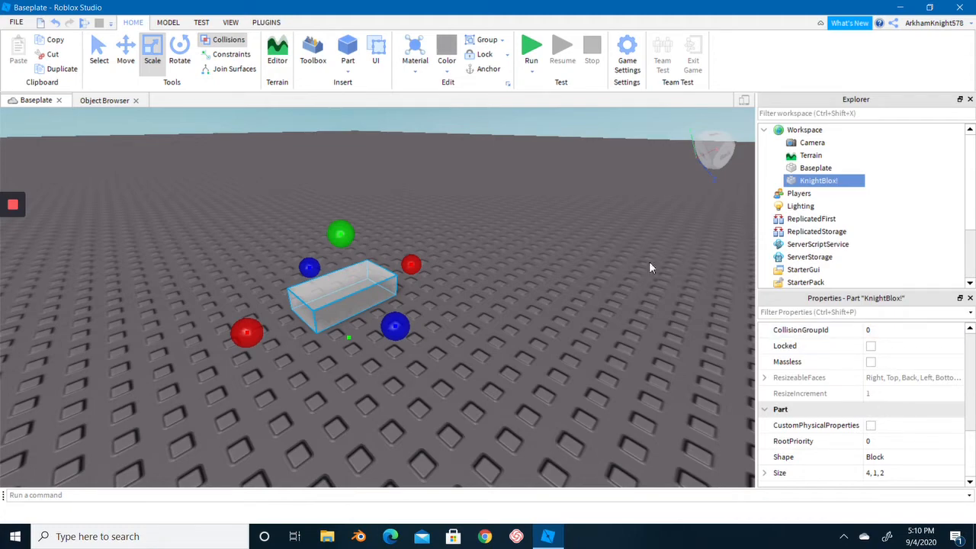
# - Review the KnightBlox! part's Data and Appearance properties, and activate the Select tool
pyautogui.moveTo(577, 280); pyautogui.dragTo(577, 280, button='right')
pyautogui.scroll(6, 896, 355)
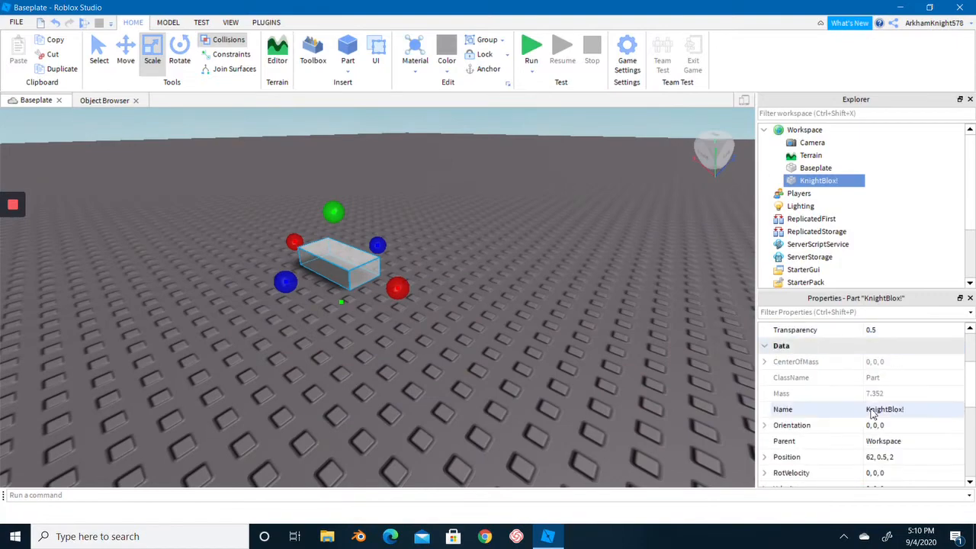
pyautogui.scroll(3, 874, 412)
pyautogui.moveTo(730, 329); pyautogui.dragTo(730, 329, button='right')
pyautogui.scroll(-5, 730, 329)
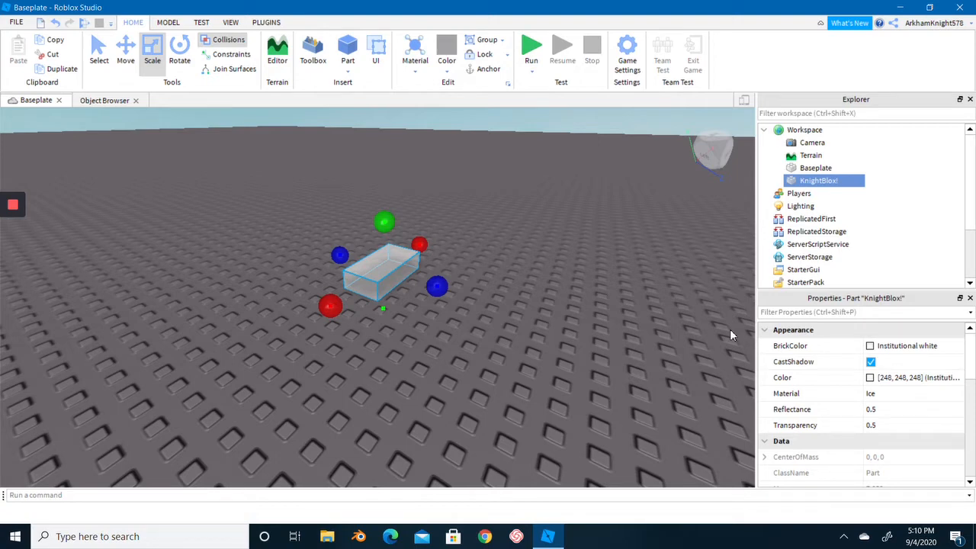
pyautogui.click(100, 63)
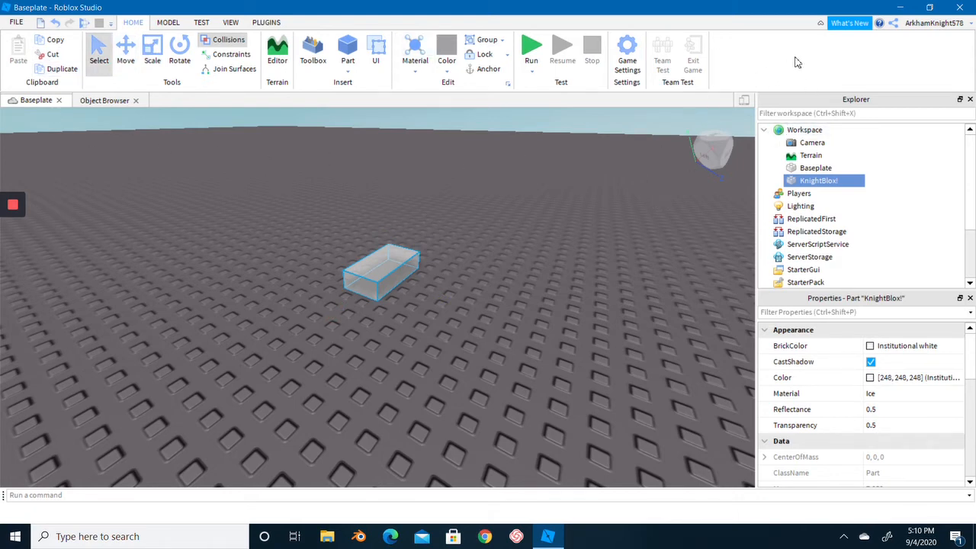
# - Try collapsing the command ribbon and restoring it, twice
pyautogui.click(820, 25)
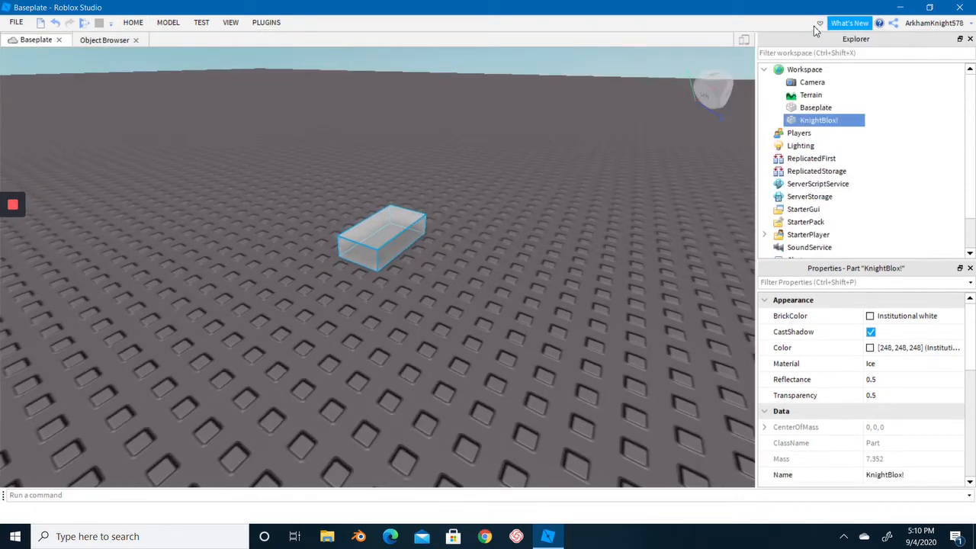
pyautogui.click(820, 25)
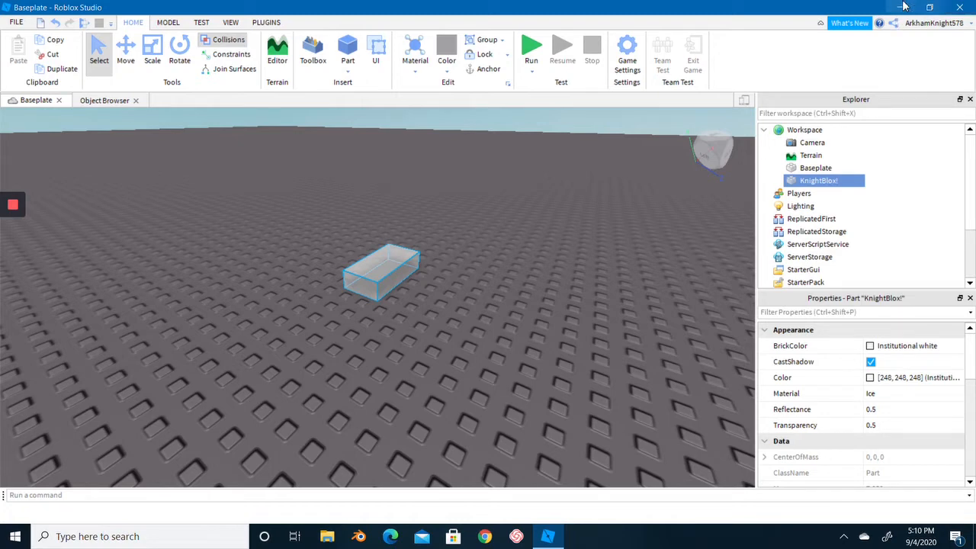
pyautogui.click(820, 24)
pyautogui.click(820, 24)
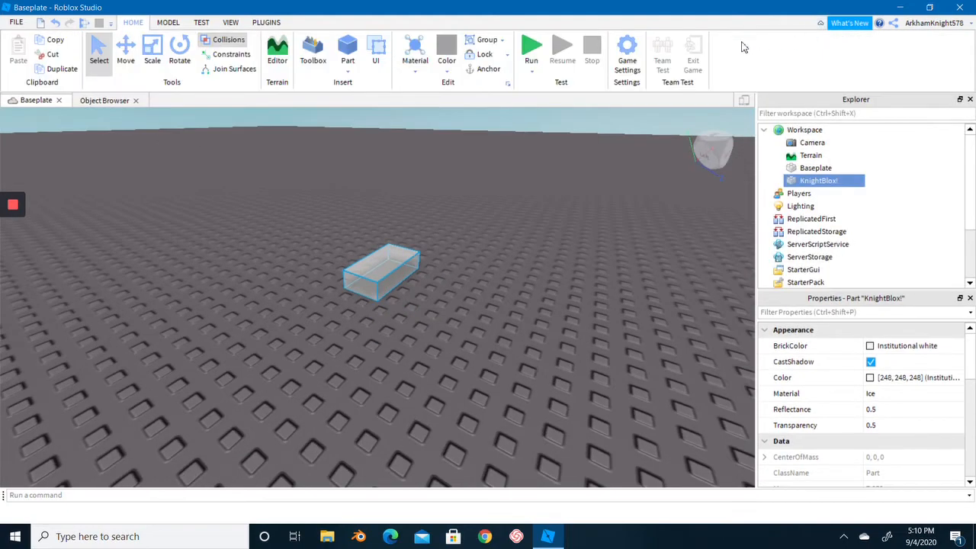
pyautogui.moveTo(449, 223); pyautogui.dragTo(448, 199, button='right')
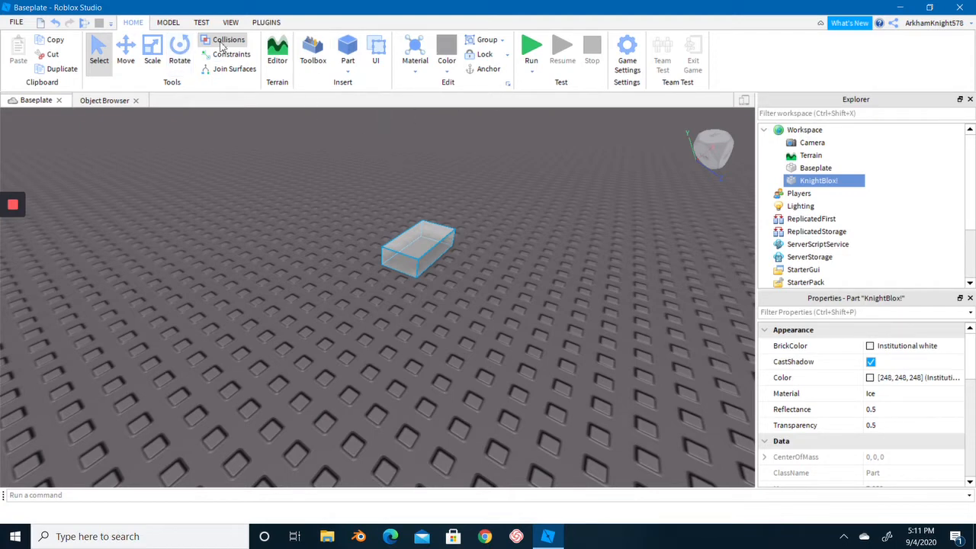
# - Bring up the Model tools and practise deselecting and reselecting the KnightBlox! part with the Select tool
pyautogui.click(168, 22)
pyautogui.moveTo(343, 221); pyautogui.dragTo(352, 221, button='right')
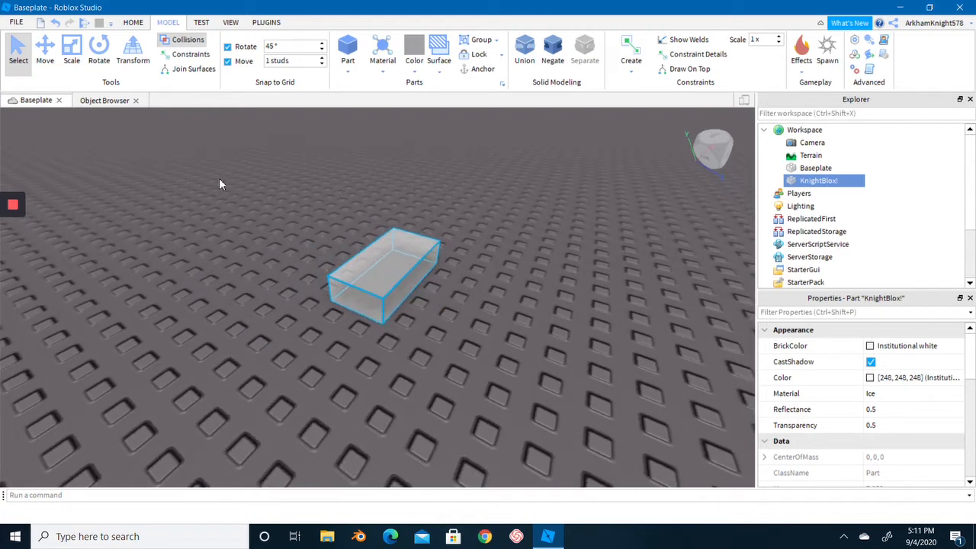
pyautogui.click(559, 336)
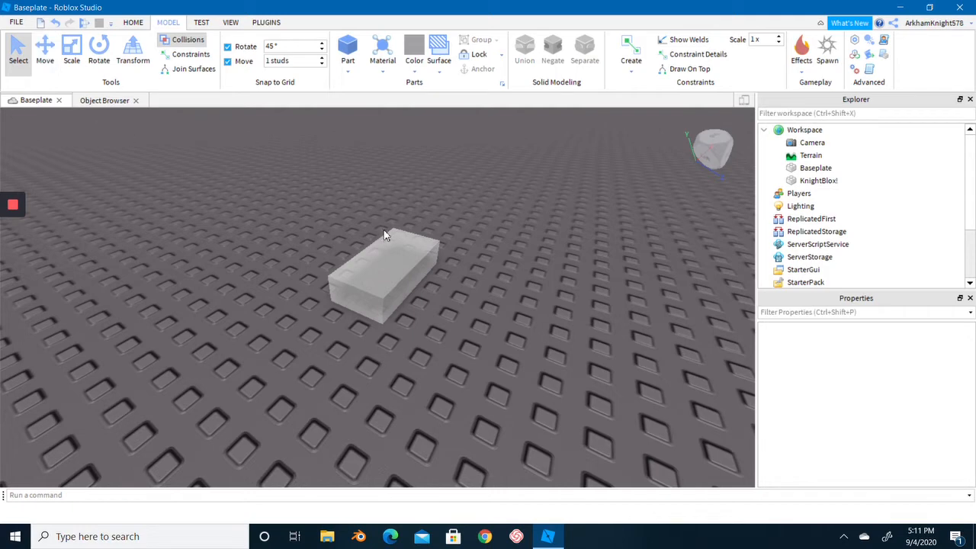
pyautogui.click(377, 254)
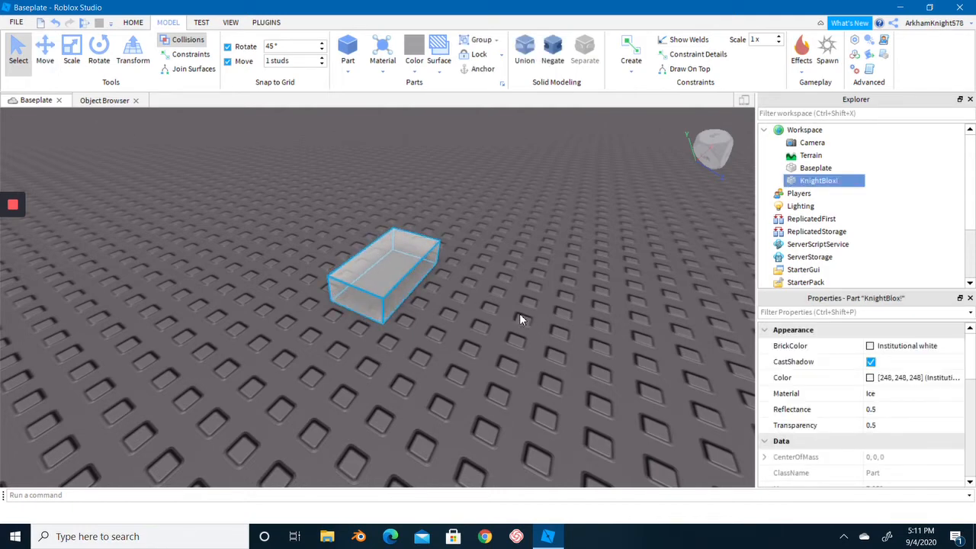
pyautogui.moveTo(519, 313); pyautogui.dragTo(519, 310, button='right')
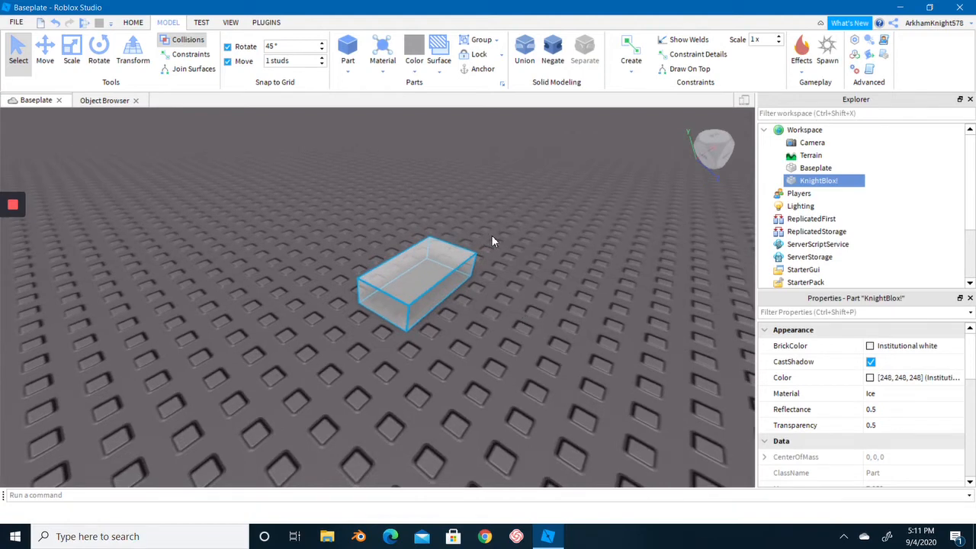
pyautogui.moveTo(825, 178)
pyautogui.click(546, 331)
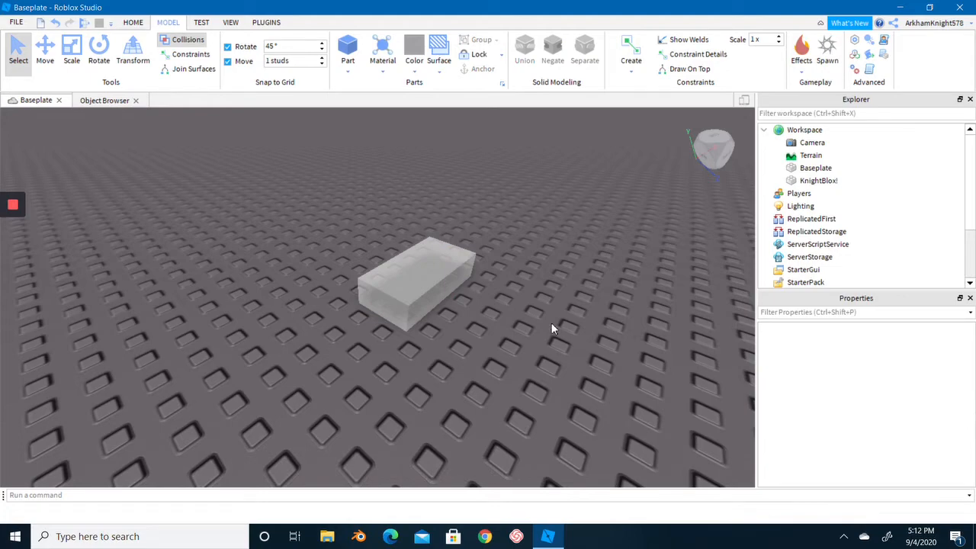
pyautogui.click(416, 284)
# - Slide the KnightBlox! part across the baseplate with the Move tool
pyautogui.moveTo(503, 243); pyautogui.dragTo(500, 240, button='right')
pyautogui.scroll(3, 500, 234)
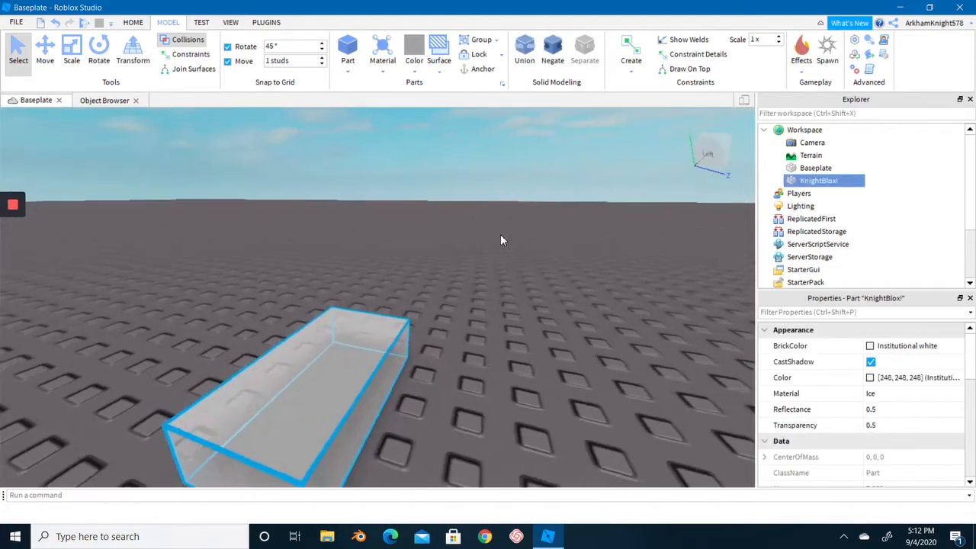
pyautogui.scroll(-2, 500, 235)
pyautogui.click(50, 63)
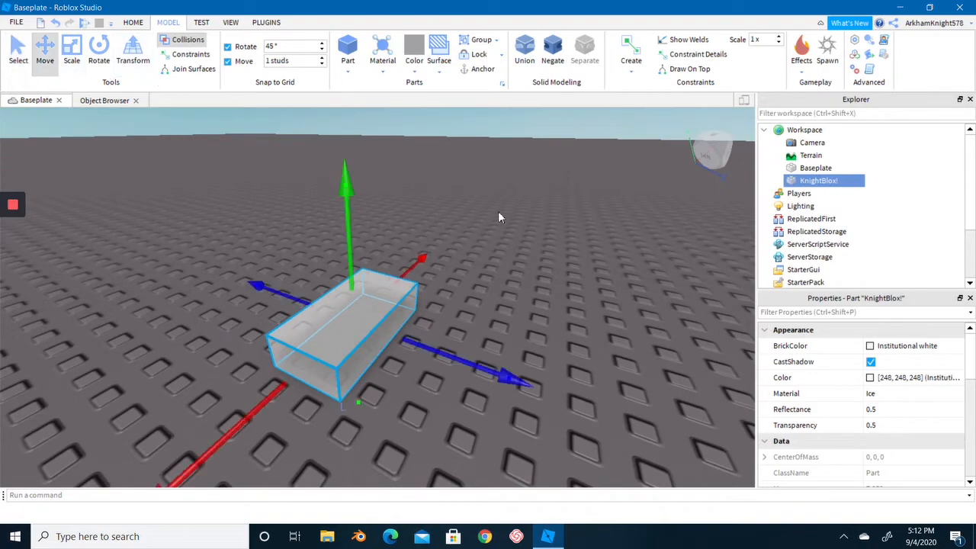
pyautogui.moveTo(499, 213); pyautogui.dragTo(508, 217, button='right')
pyautogui.scroll(-3, 507, 219)
pyautogui.scroll(3, 508, 219)
pyautogui.scroll(-3, 508, 219)
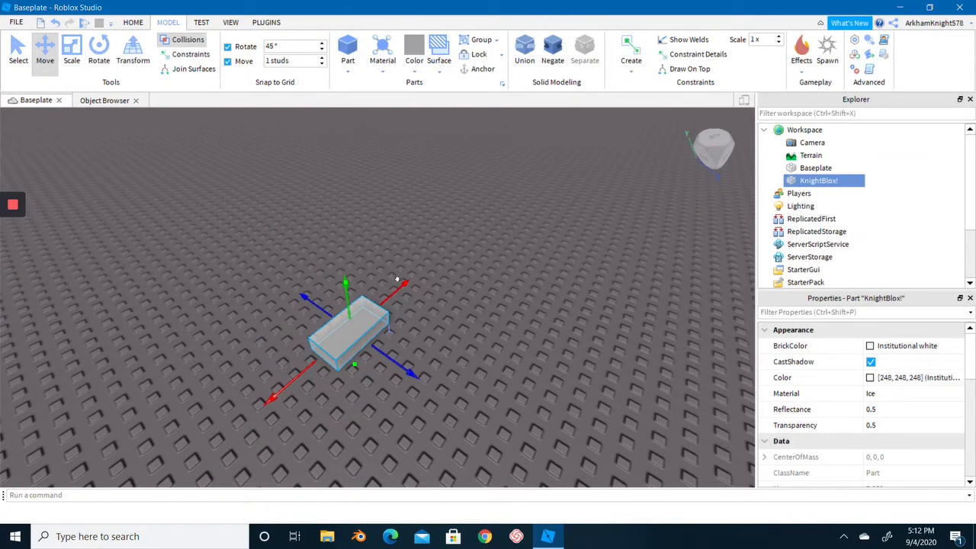
pyautogui.moveTo(396, 280); pyautogui.dragTo(446, 431)
pyautogui.click(344, 329)
pyautogui.moveTo(323, 333)
pyautogui.mouseDown()
pyautogui.moveTo(230, 234)
pyautogui.moveTo(312, 323)
pyautogui.mouseUp()
# - Move the KnightBlox! part a short distance along its red X axis and inspect it from several angles
pyautogui.moveTo(537, 381); pyautogui.dragTo(474, 338, button='right')
pyautogui.press('w')
pyautogui.press('s')
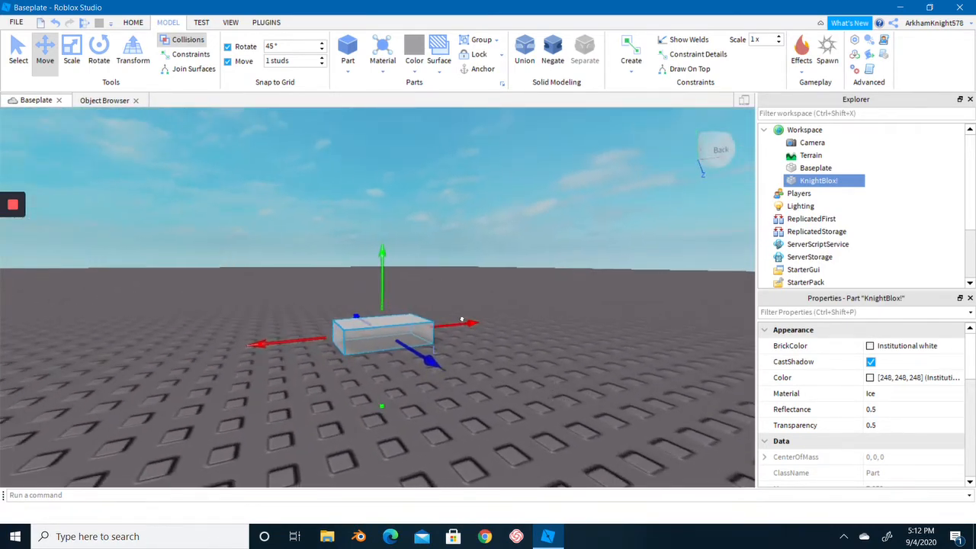
pyautogui.moveTo(461, 319); pyautogui.dragTo(450, 335)
pyautogui.moveTo(450, 335); pyautogui.dragTo(474, 324, button='right')
pyautogui.scroll(-2, 474, 324)
pyautogui.moveTo(492, 257); pyautogui.dragTo(492, 257, button='right')
pyautogui.scroll(2, 492, 257)
pyautogui.scroll(-4, 403, 257)
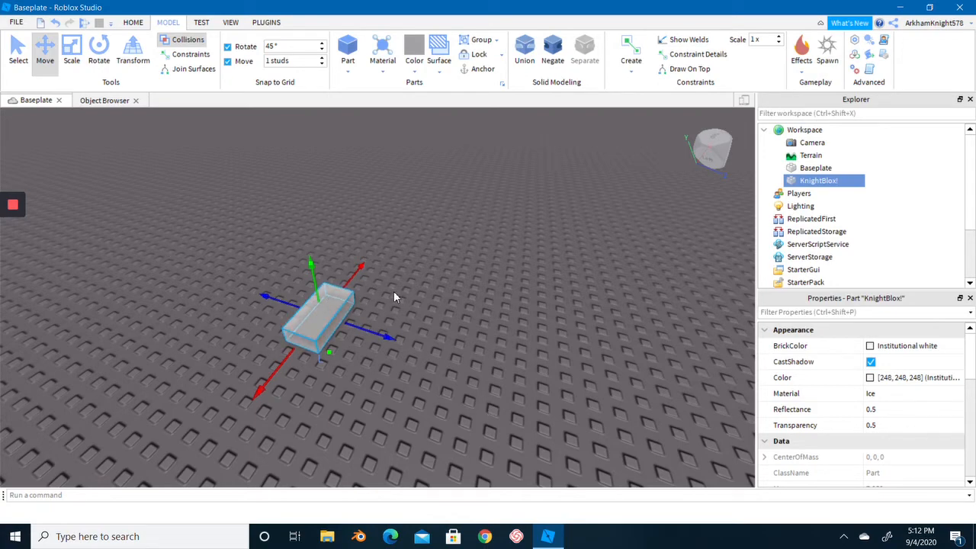
# - Scale the KnightBlox! part up along its blue Z axis and make it taller
pyautogui.click(73, 66)
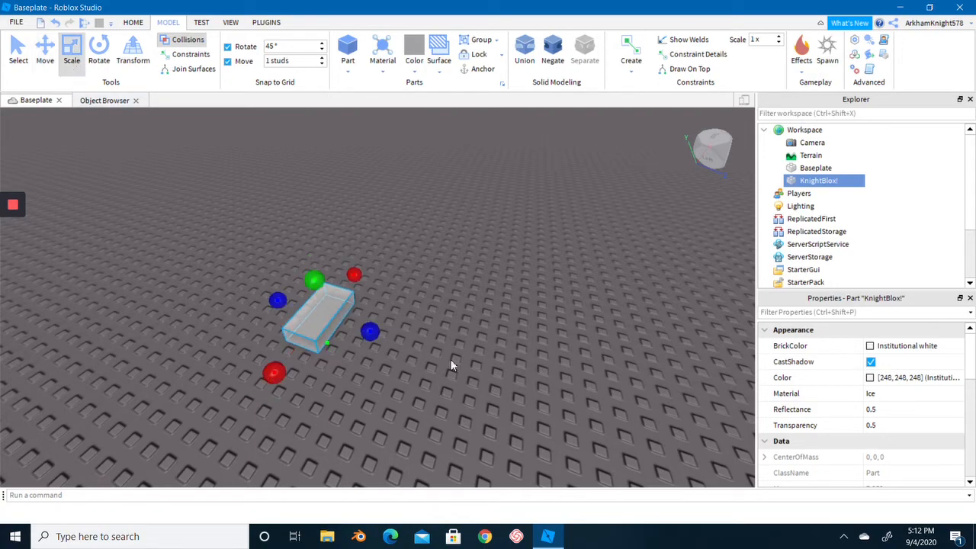
pyautogui.scroll(3, 451, 360)
pyautogui.moveTo(451, 361); pyautogui.dragTo(446, 358, button='right')
pyautogui.moveTo(401, 328); pyautogui.dragTo(499, 353)
pyautogui.moveTo(374, 264); pyautogui.dragTo(373, 161)
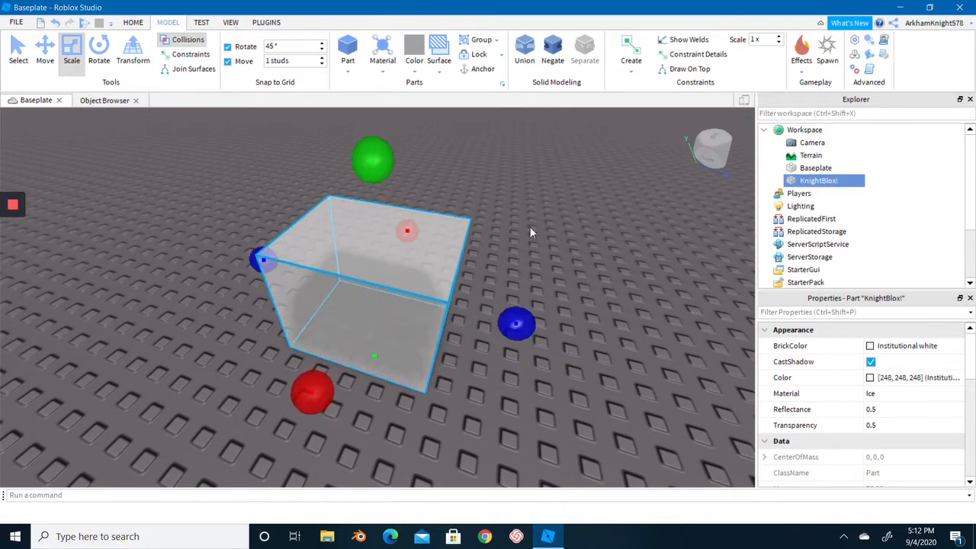
# - Scale the KnightBlox! part back down to a small flat block, reducing its width, height and length
pyautogui.moveTo(574, 244); pyautogui.dragTo(575, 243, button='right')
pyautogui.moveTo(448, 286); pyautogui.dragTo(398, 283)
pyautogui.moveTo(321, 178); pyautogui.dragTo(326, 261)
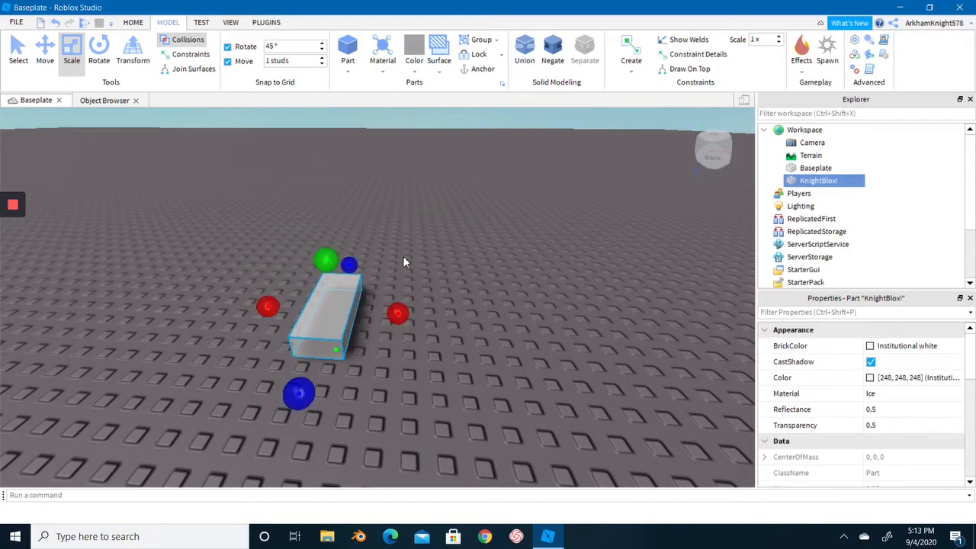
pyautogui.moveTo(353, 289); pyautogui.dragTo(354, 289, button='right')
pyautogui.moveTo(386, 341); pyautogui.dragTo(330, 345)
pyautogui.moveTo(395, 319); pyautogui.dragTo(393, 322, button='right')
# - Turn the KnightBlox! part with the Rotate tool and deselect it
pyautogui.click(99, 52)
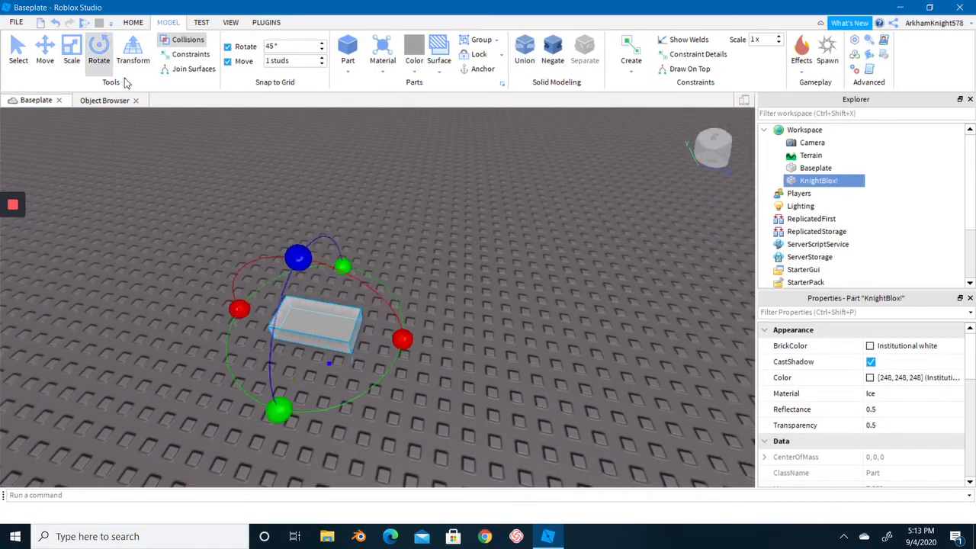
pyautogui.moveTo(379, 233); pyautogui.dragTo(379, 234, button='right')
pyautogui.moveTo(311, 272); pyautogui.dragTo(317, 226)
pyautogui.click(254, 207)
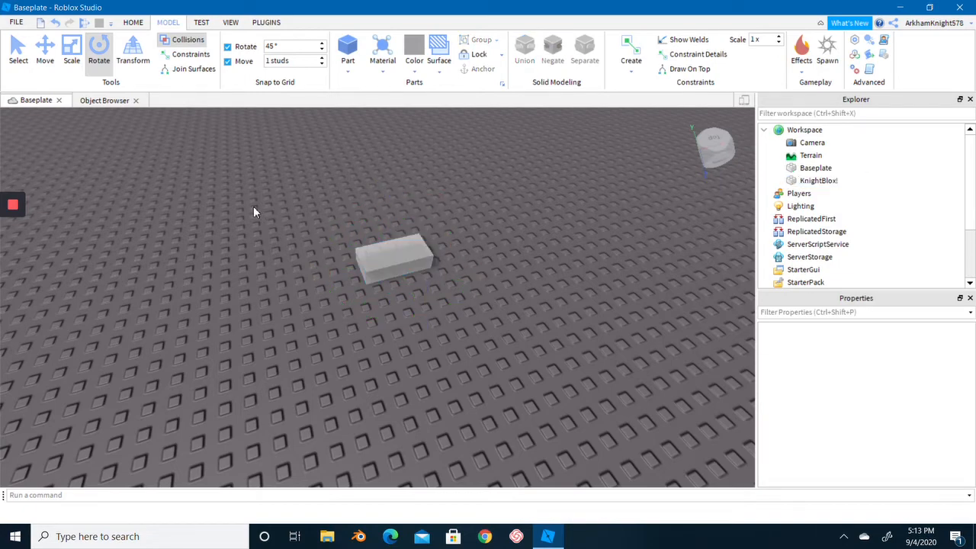
pyautogui.moveTo(333, 239); pyautogui.dragTo(334, 238, button='right')
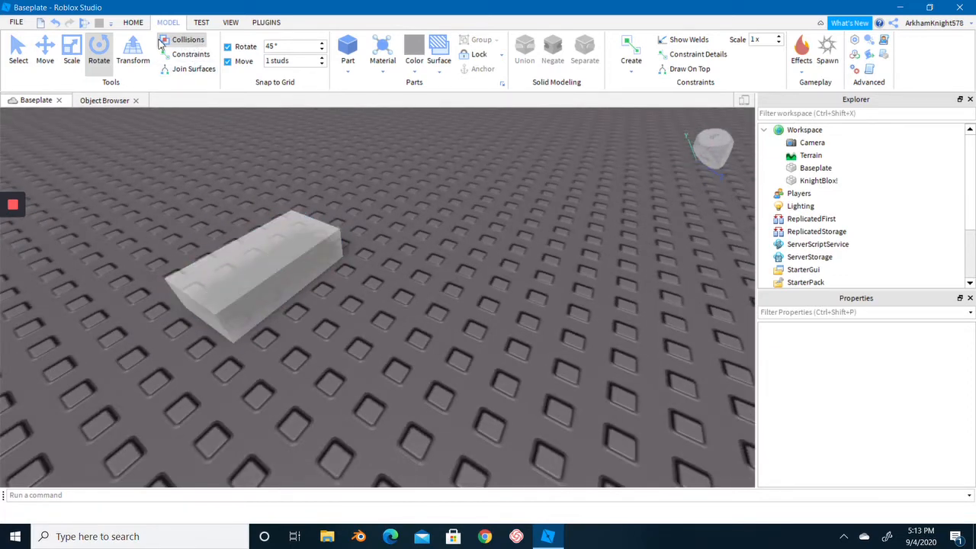
# - Insert a new Block part and move it a short way from the KnightBlox! part along the baseplate
pyautogui.click(348, 70)
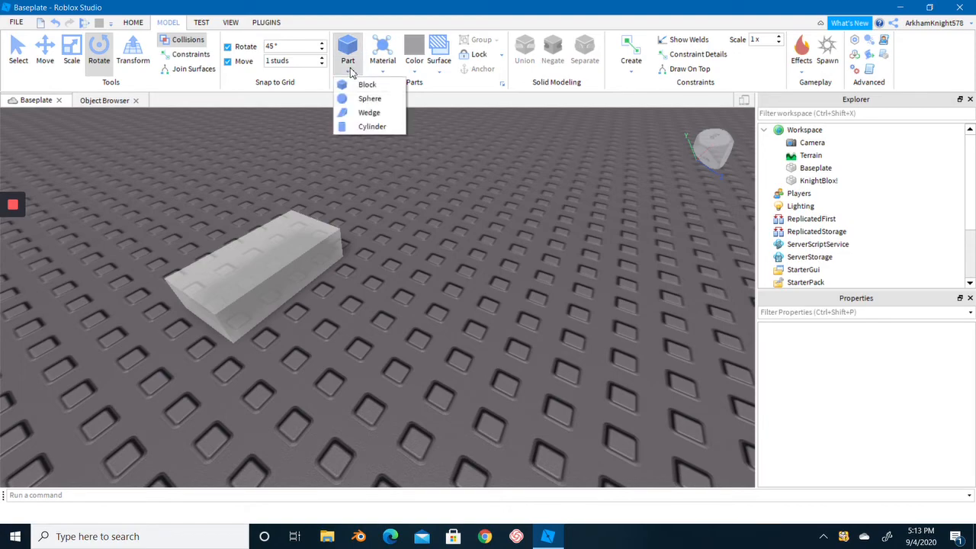
pyautogui.click(355, 85)
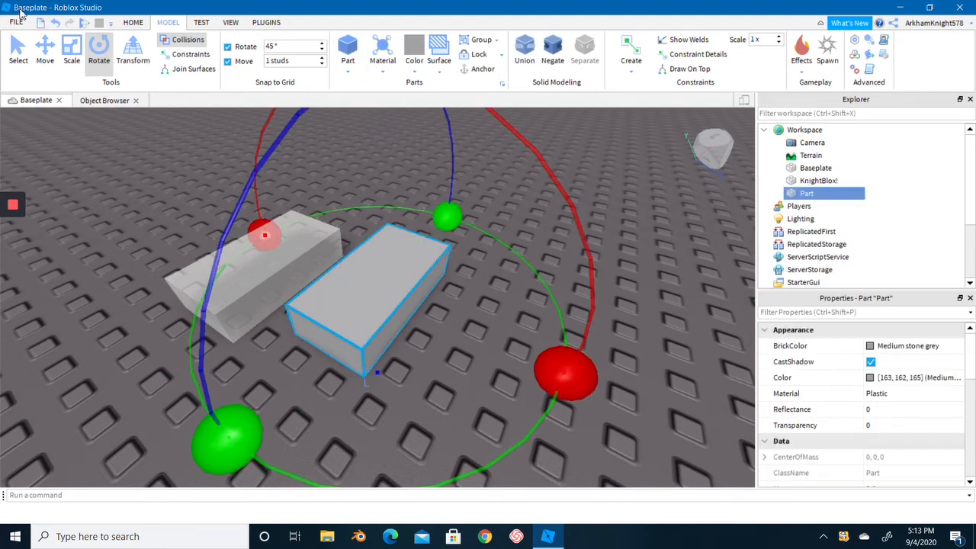
pyautogui.click(45, 50)
pyautogui.scroll(-5, 492, 266)
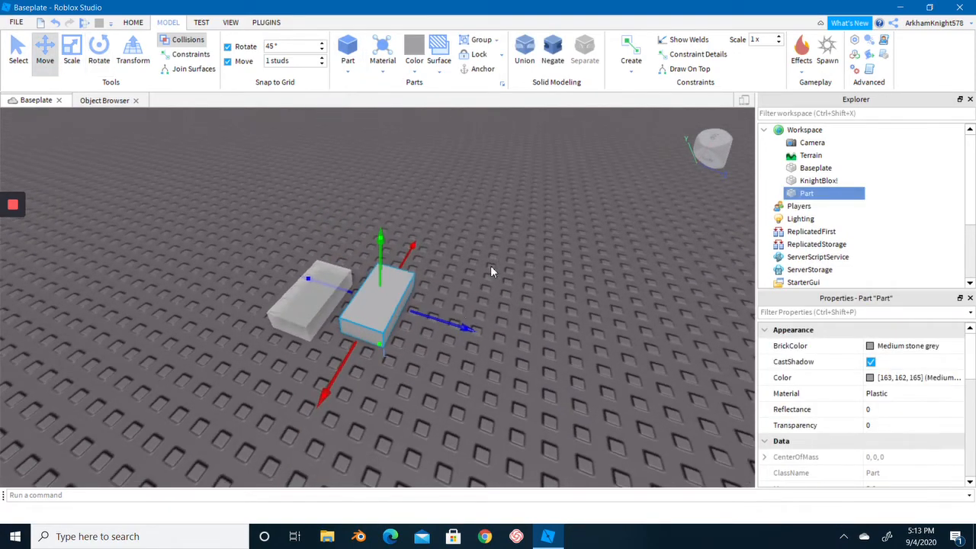
pyautogui.moveTo(438, 319); pyautogui.dragTo(496, 342)
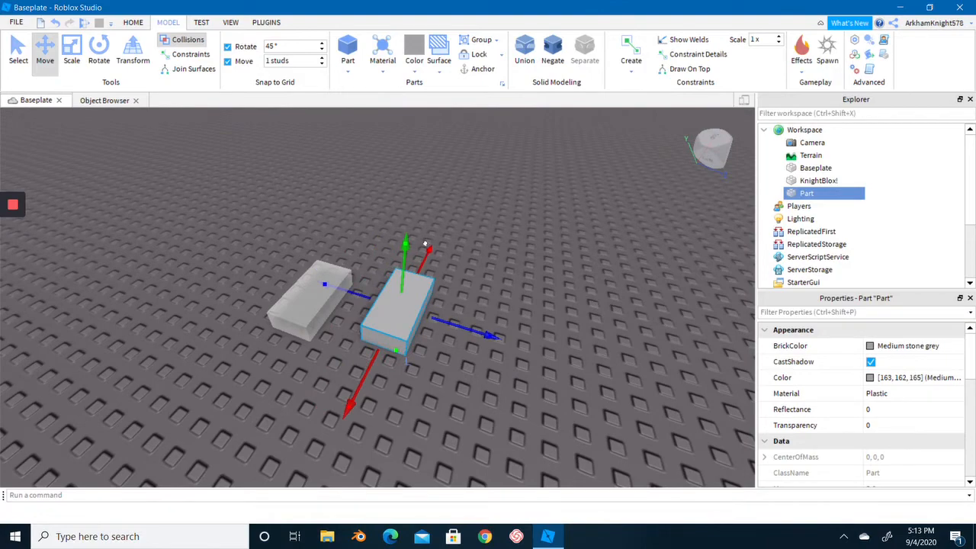
pyautogui.moveTo(425, 244); pyautogui.dragTo(423, 254)
pyautogui.moveTo(294, 196); pyautogui.dragTo(294, 196, button='right')
# - Try sliding the KnightBlox! part against both sides of the new block with Collisions on, and bring it back
pyautogui.click(277, 280)
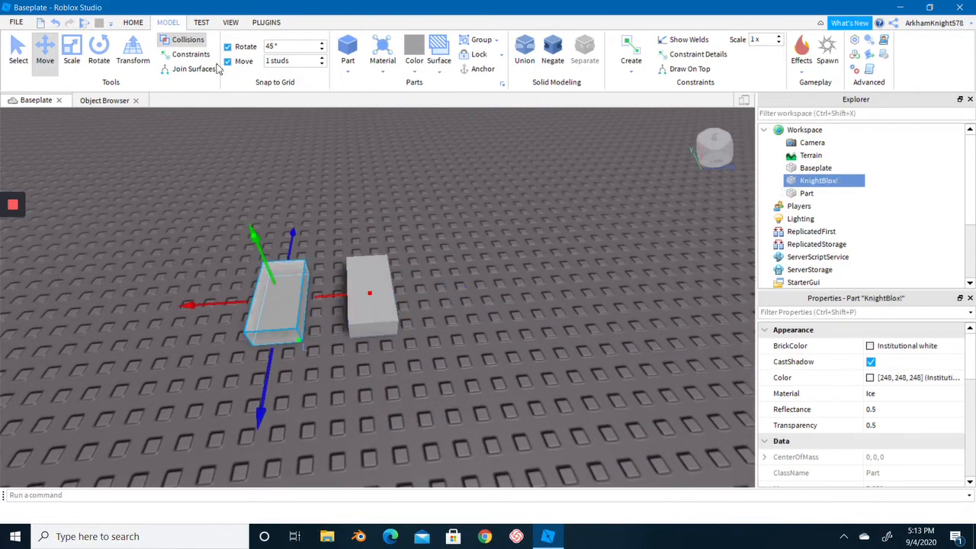
pyautogui.moveTo(187, 302); pyautogui.dragTo(237, 301)
pyautogui.moveTo(310, 306); pyautogui.dragTo(226, 294)
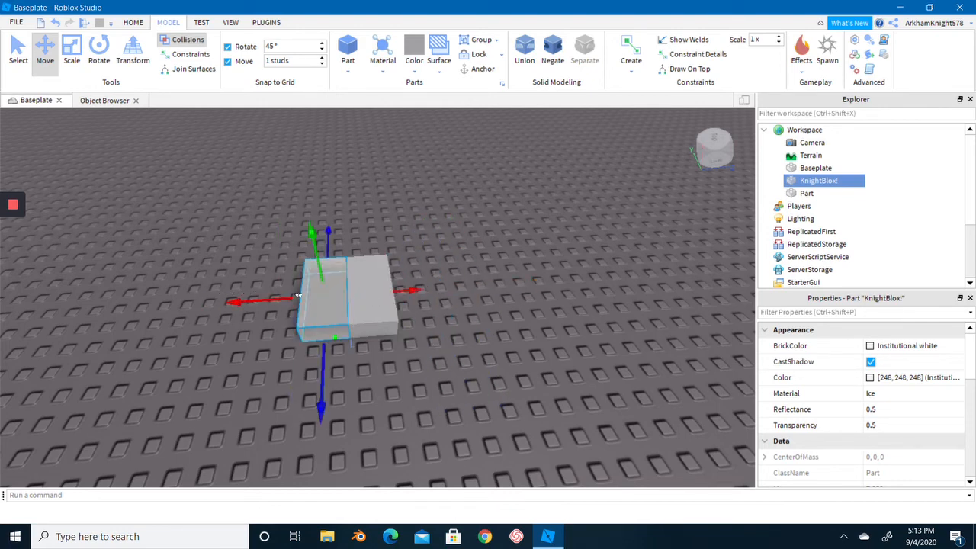
pyautogui.moveTo(299, 296); pyautogui.dragTo(332, 294)
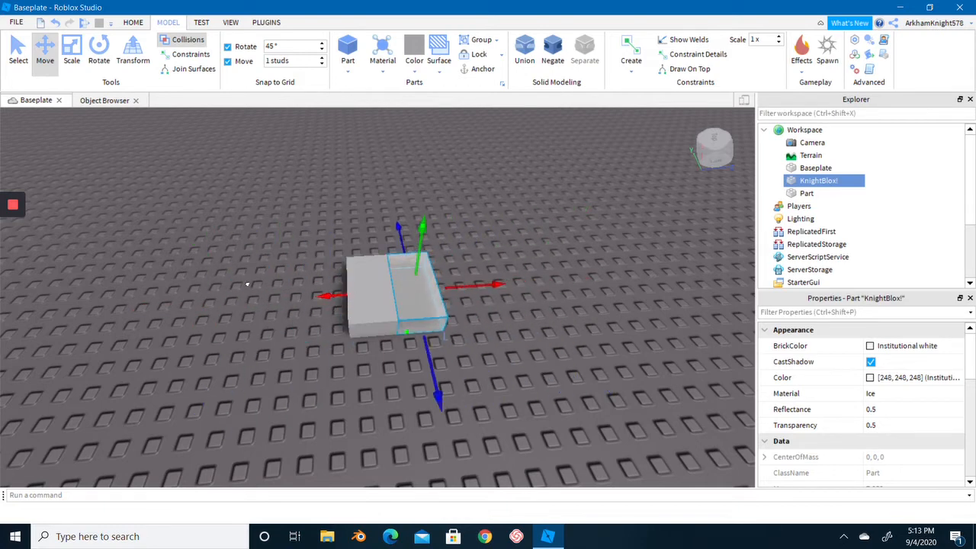
pyautogui.moveTo(247, 285); pyautogui.dragTo(231, 277)
pyautogui.moveTo(306, 282); pyautogui.dragTo(174, 282)
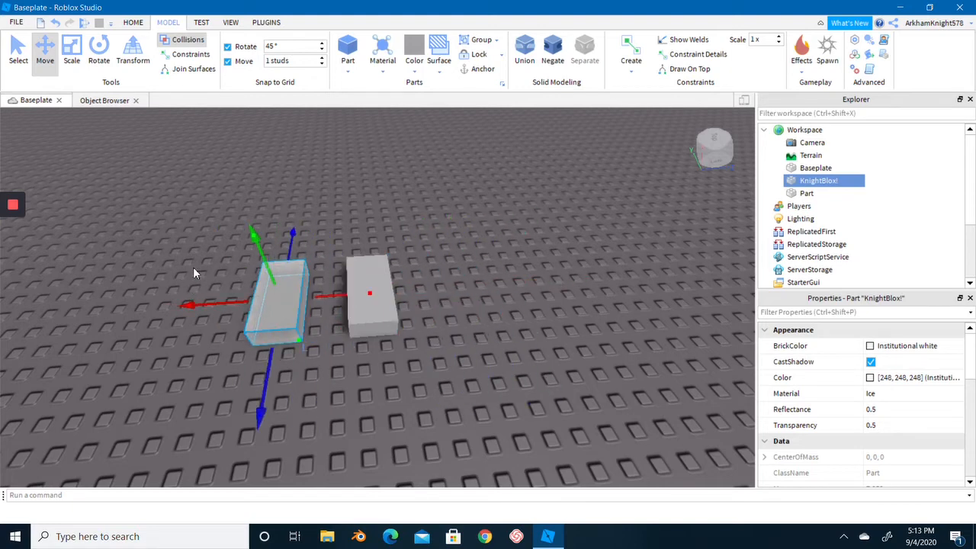
# - Shift the KnightBlox! part slightly further from the grey block with Collisions off, and turn Collisions back on
pyautogui.click(186, 40)
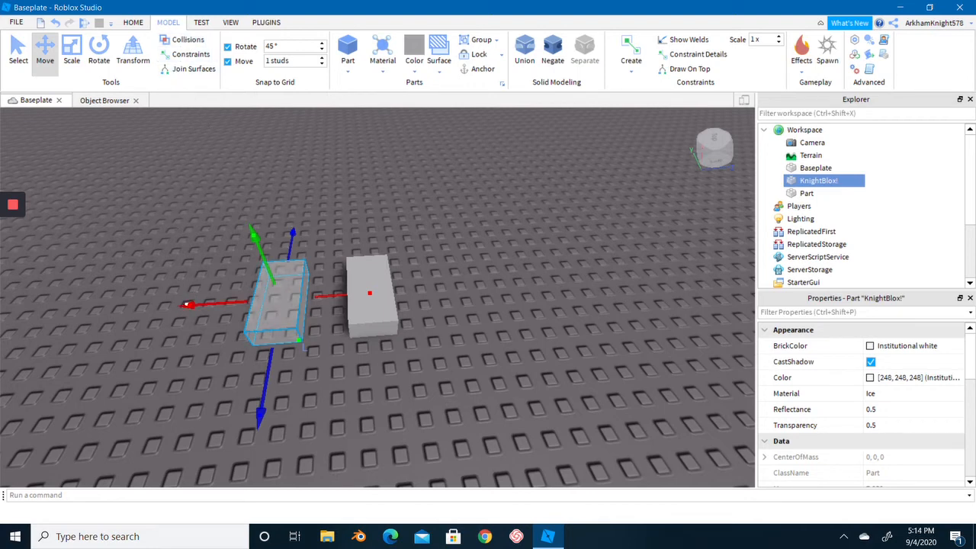
pyautogui.moveTo(187, 304)
pyautogui.mouseDown()
pyautogui.moveTo(335, 301)
pyautogui.moveTo(169, 306)
pyautogui.mouseUp()
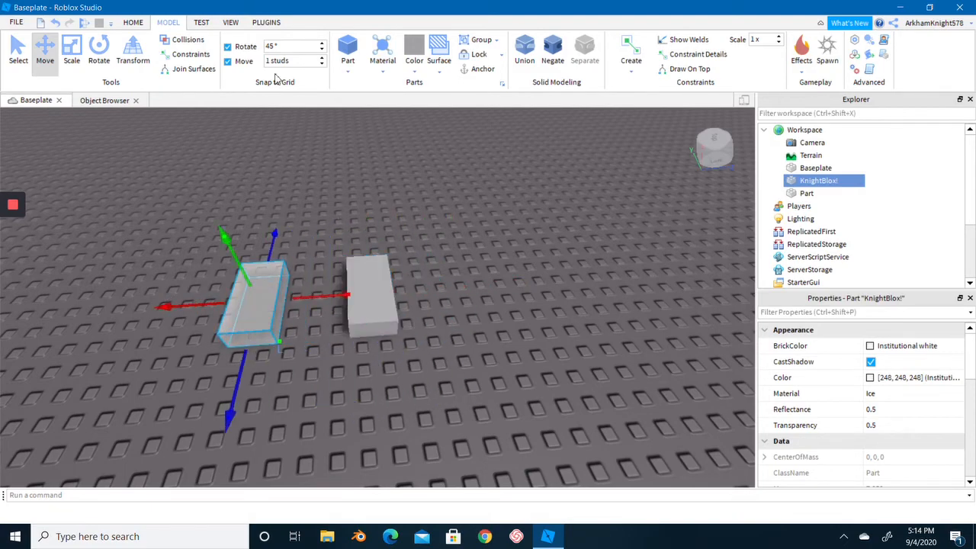
pyautogui.click(200, 44)
pyautogui.moveTo(442, 279); pyautogui.dragTo(467, 291, button='right')
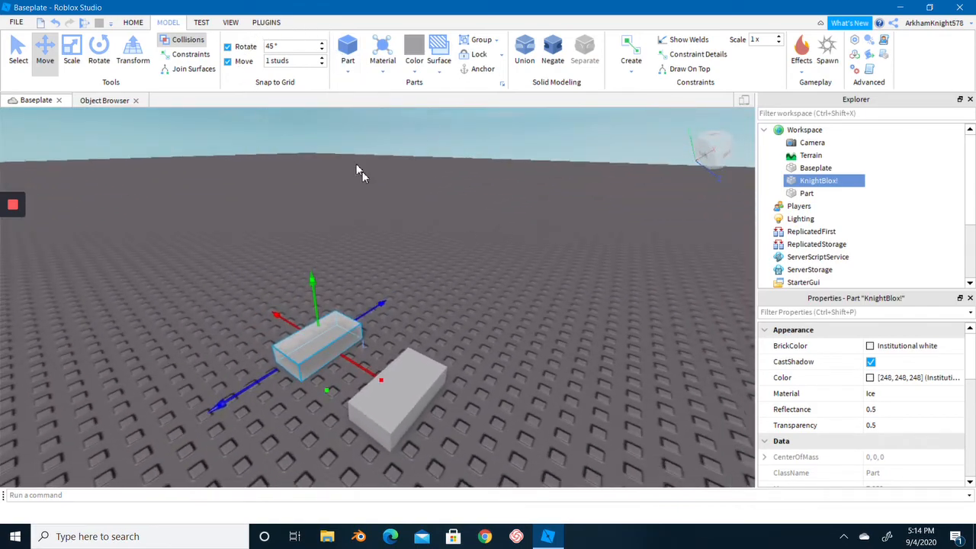
pyautogui.moveTo(385, 211); pyautogui.dragTo(385, 215, button='right')
pyautogui.click(384, 215)
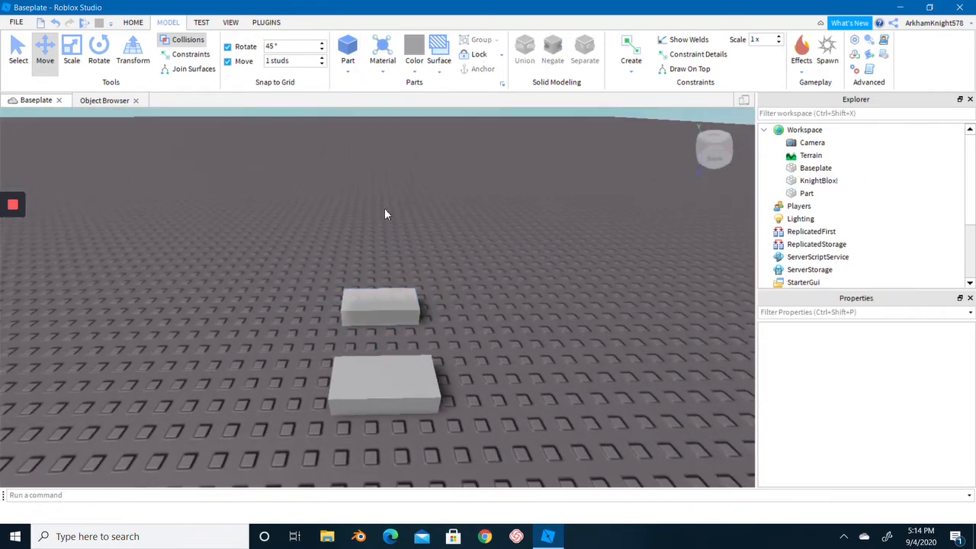
# - Slide the KnightBlox! part along two horizontal axes away from the grey block with the Move tool, and deselect it
pyautogui.click(381, 299)
pyautogui.scroll(3, 466, 240)
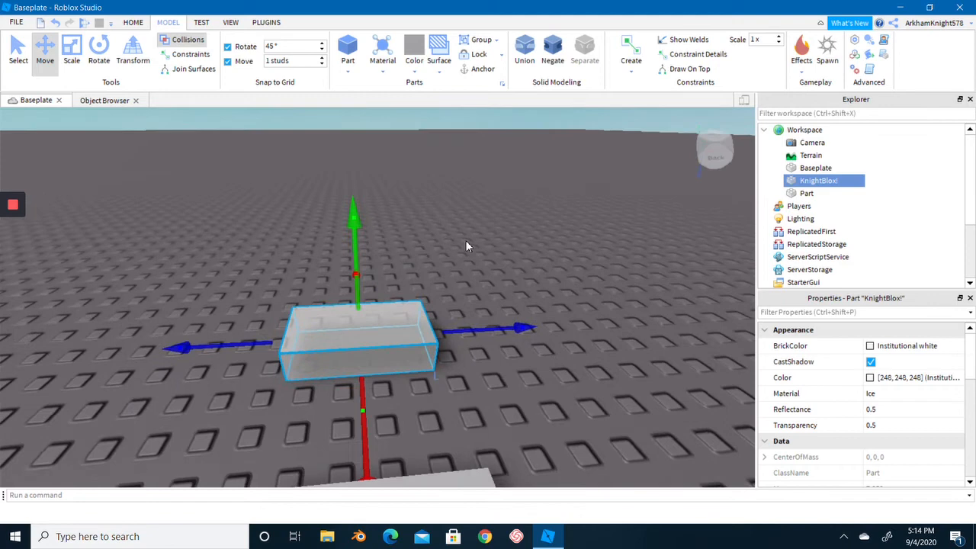
pyautogui.moveTo(467, 243); pyautogui.dragTo(492, 297, button='right')
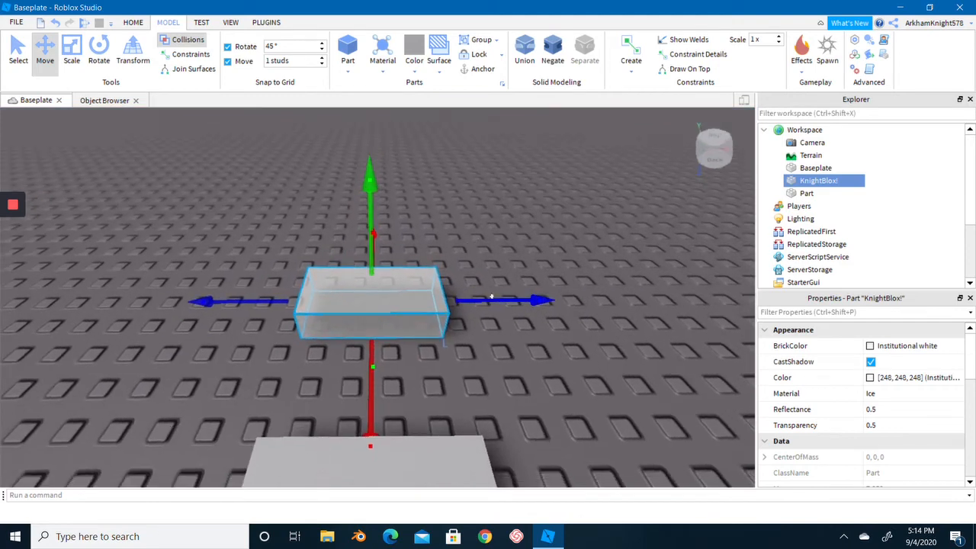
pyautogui.moveTo(524, 296); pyautogui.dragTo(167, 302)
pyautogui.moveTo(539, 245); pyautogui.dragTo(509, 257, button='right')
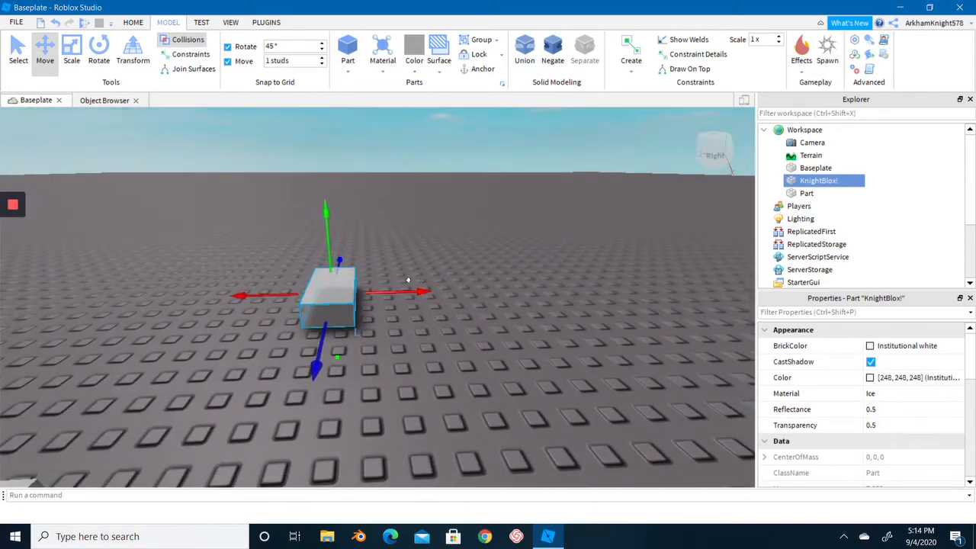
pyautogui.moveTo(408, 287)
pyautogui.mouseDown()
pyautogui.moveTo(617, 282)
pyautogui.moveTo(405, 289)
pyautogui.mouseUp()
pyautogui.moveTo(455, 266); pyautogui.dragTo(456, 282, button='right')
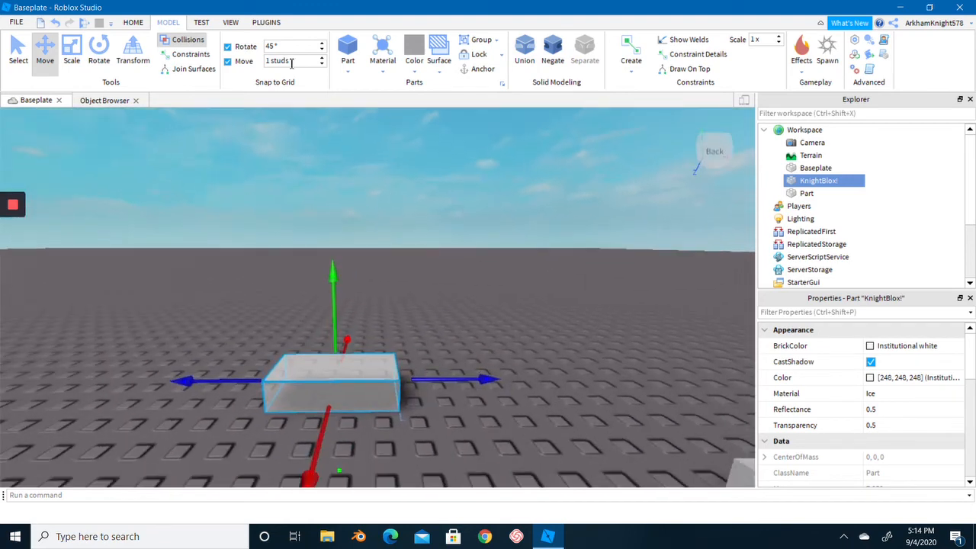
pyautogui.moveTo(336, 124); pyautogui.dragTo(336, 128, button='right')
pyautogui.scroll(-2, 336, 124)
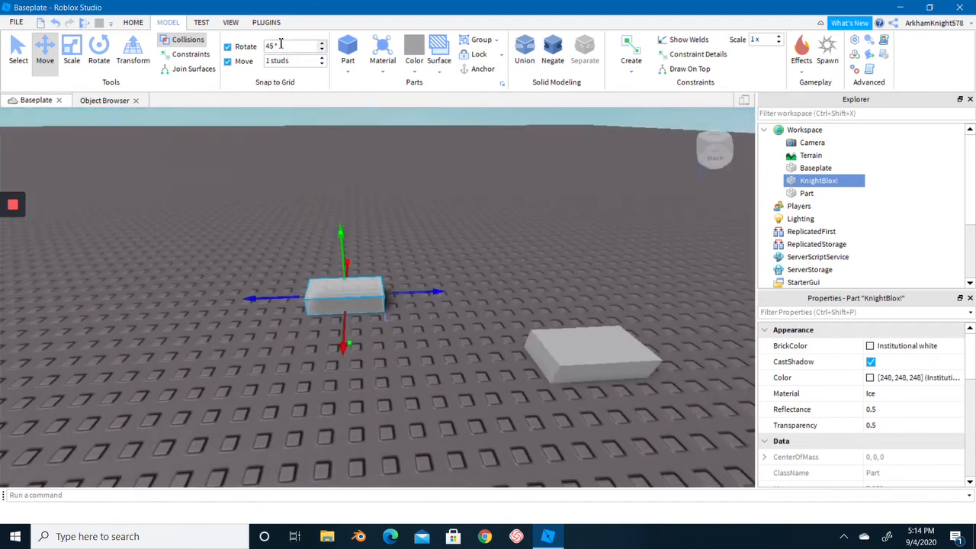
pyautogui.click(425, 277)
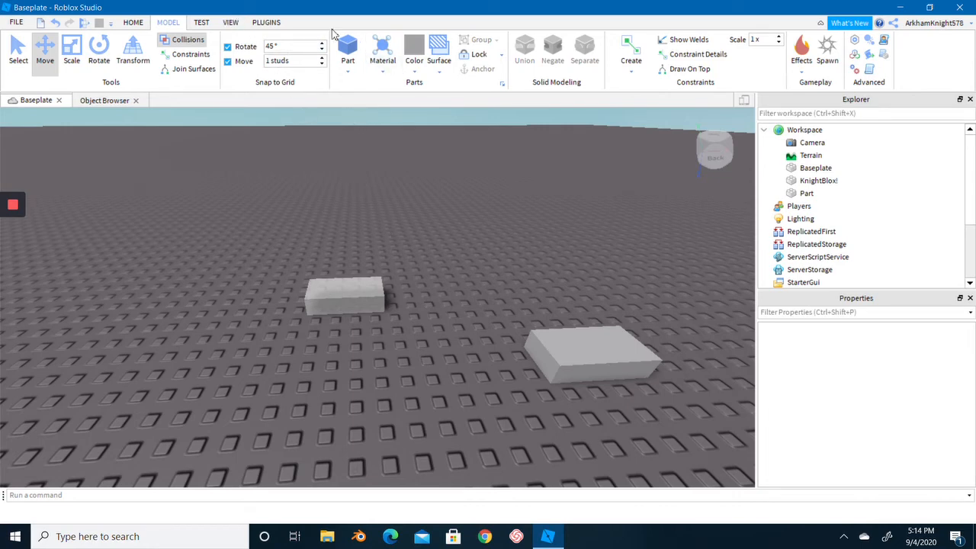
# - Insert a Sphere, a Wedge and a Cylinder part into the workspace
pyautogui.moveTo(482, 172); pyautogui.dragTo(482, 172, button='right')
pyautogui.click(353, 74)
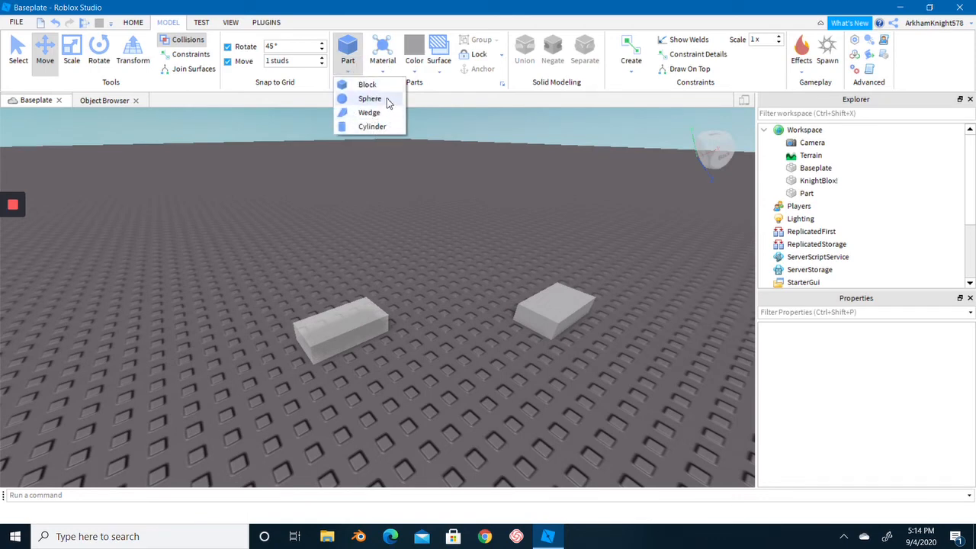
pyautogui.click(376, 104)
pyautogui.click(348, 70)
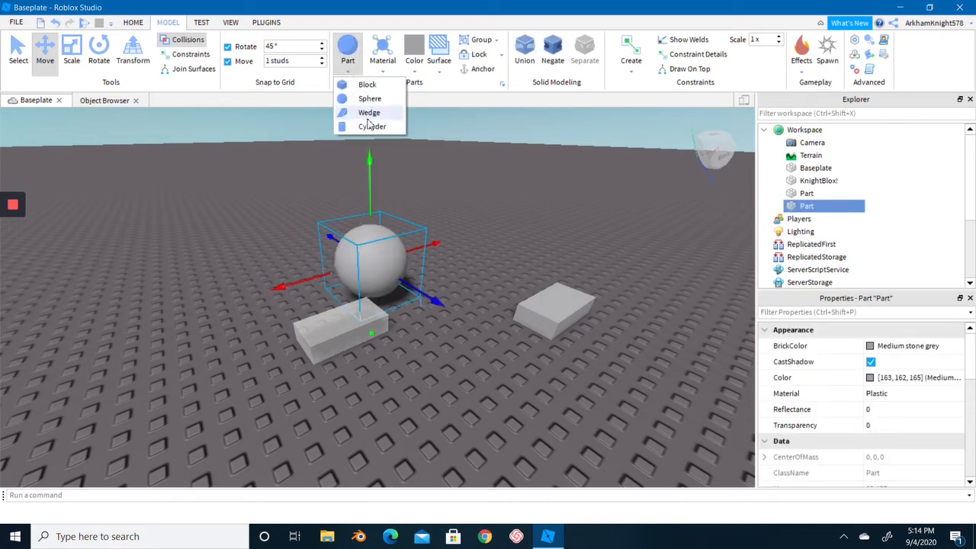
pyautogui.click(368, 116)
pyautogui.click(348, 71)
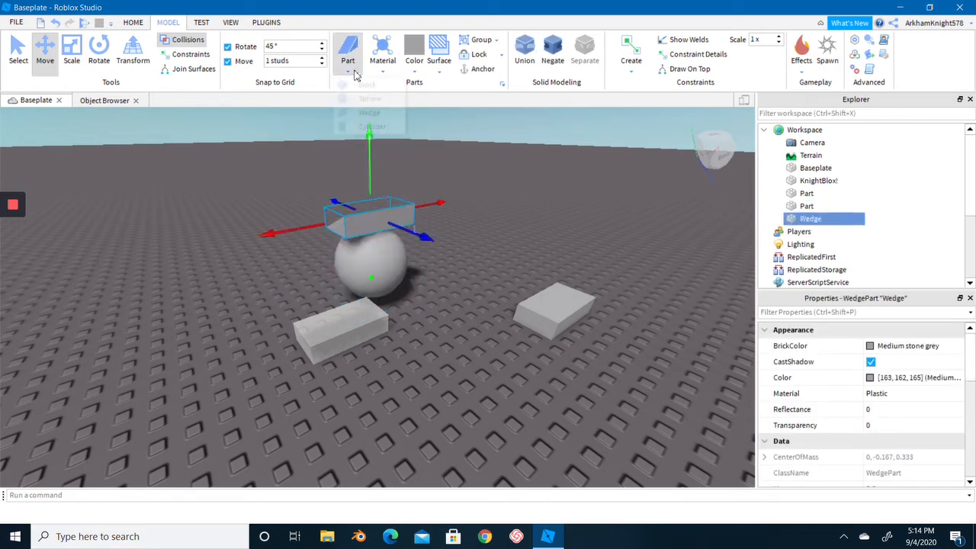
pyautogui.click(369, 128)
# - Move the cylinder and the wedge off the sphere to opposite sides of it on the baseplate
pyautogui.moveTo(397, 206); pyautogui.dragTo(500, 171)
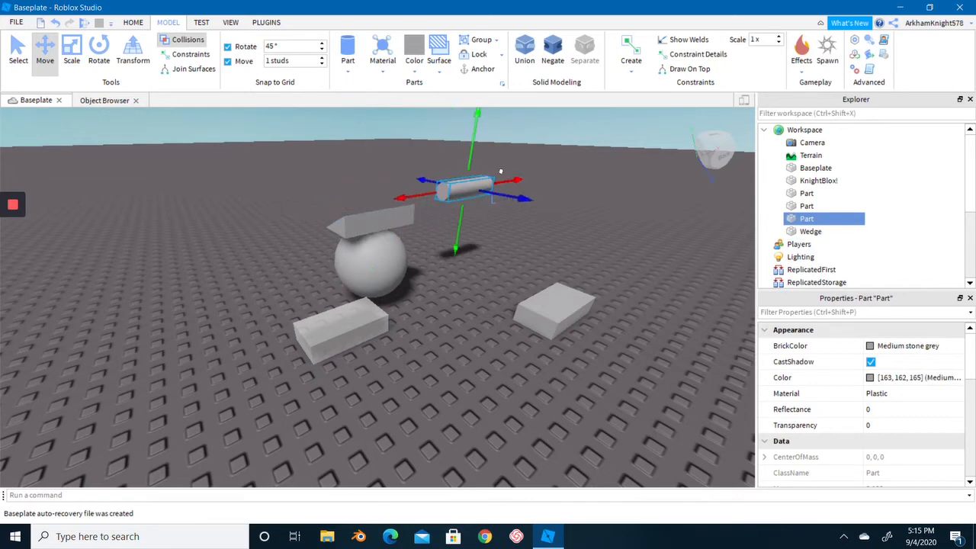
pyautogui.moveTo(370, 219); pyautogui.dragTo(233, 243)
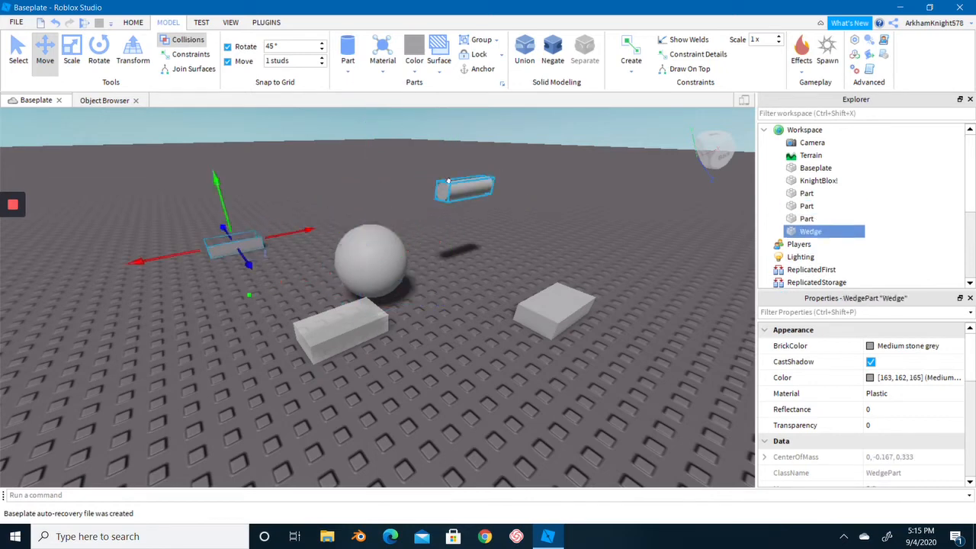
pyautogui.moveTo(449, 180); pyautogui.dragTo(467, 250)
# - Insert another Block part and place it floating above the baseplate behind the sphere
pyautogui.click(347, 72)
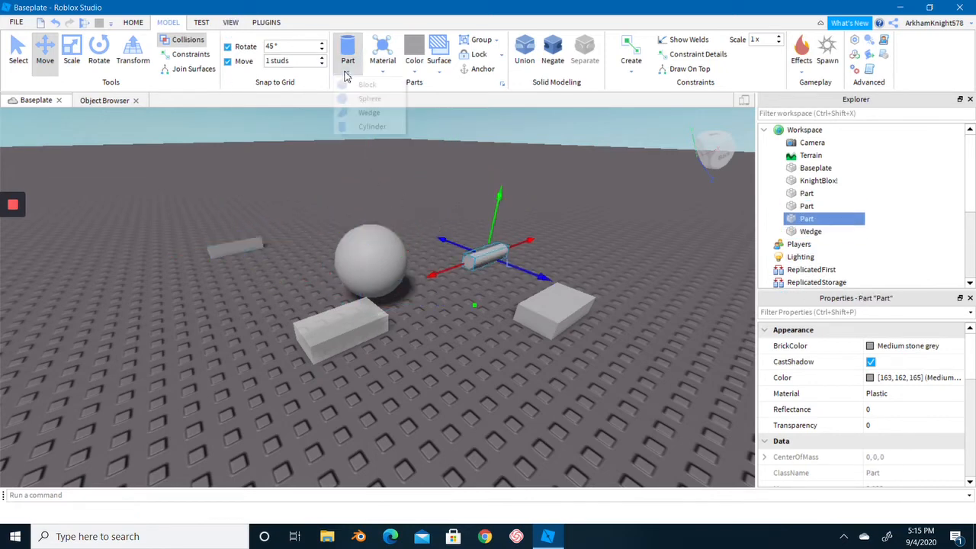
pyautogui.click(367, 84)
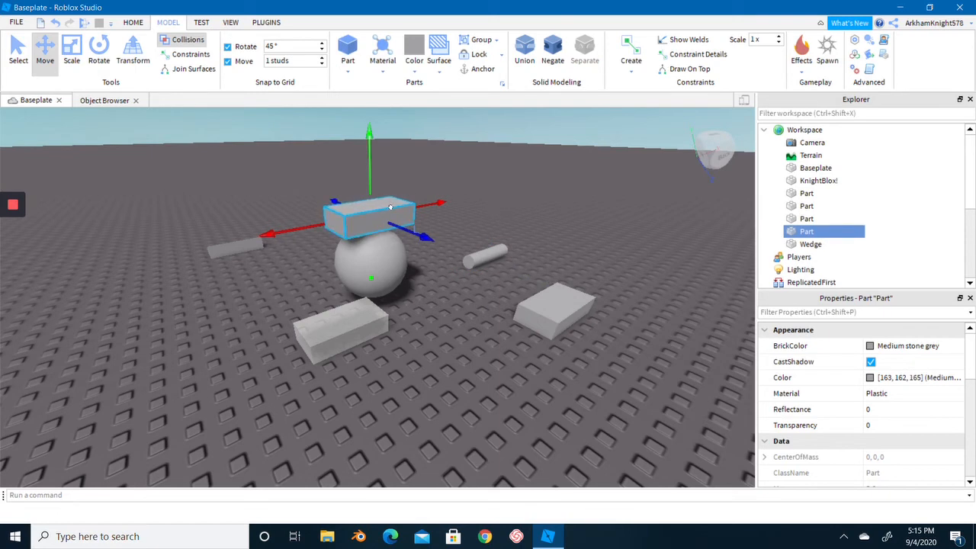
pyautogui.moveTo(396, 209); pyautogui.dragTo(434, 191)
pyautogui.scroll(2, 436, 186)
pyautogui.moveTo(436, 186); pyautogui.dragTo(438, 188, button='right')
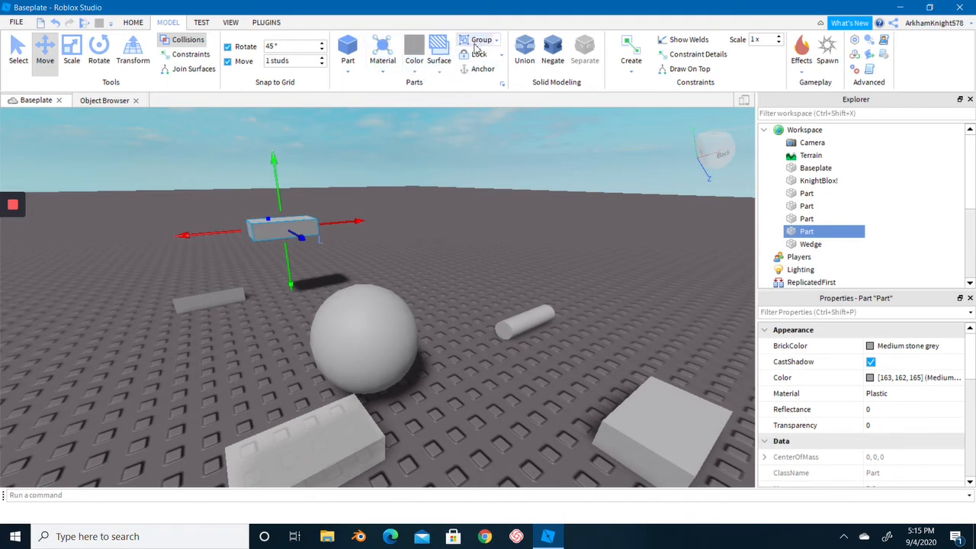
# - Test the place with a Run simulation, watching the parts while pausing and resuming it, and stop the simulation
pyautogui.click(201, 22)
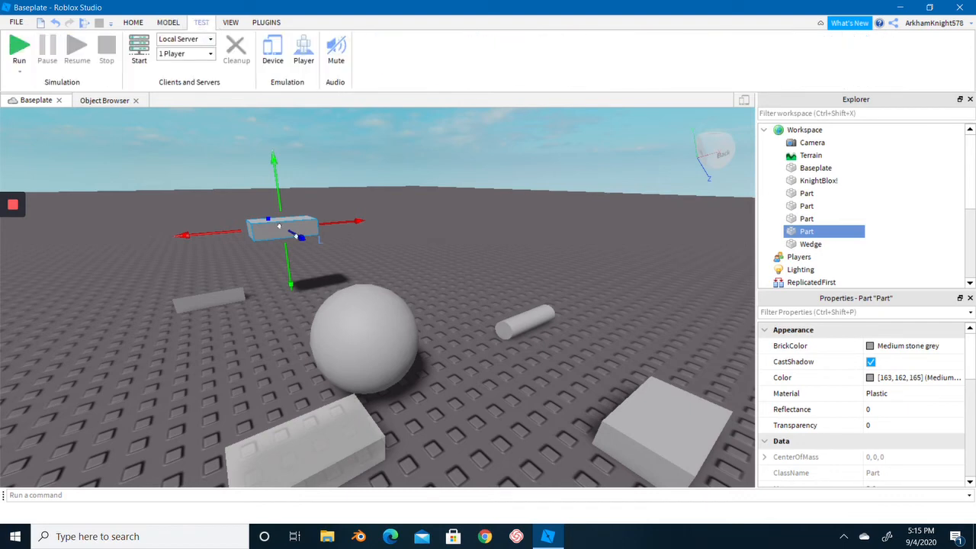
pyautogui.click(25, 67)
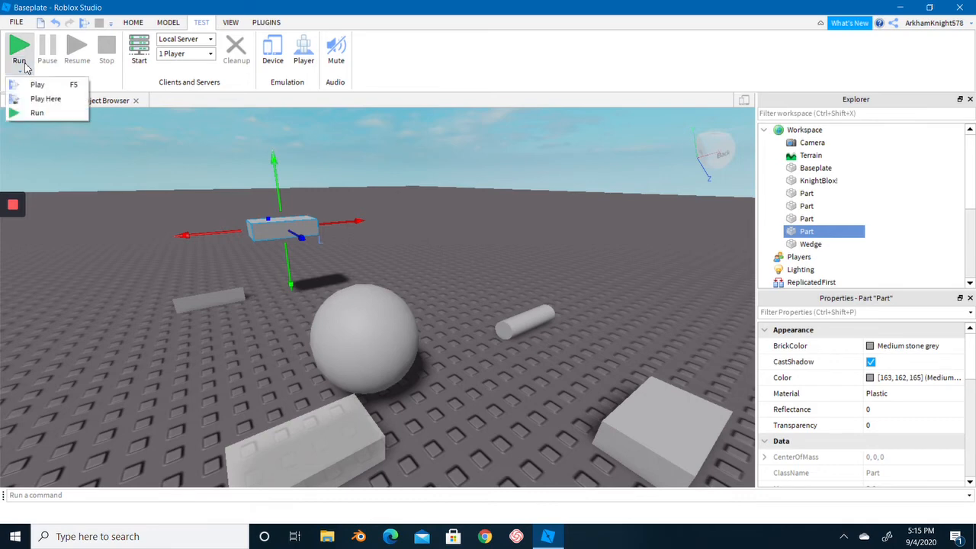
pyautogui.click(33, 113)
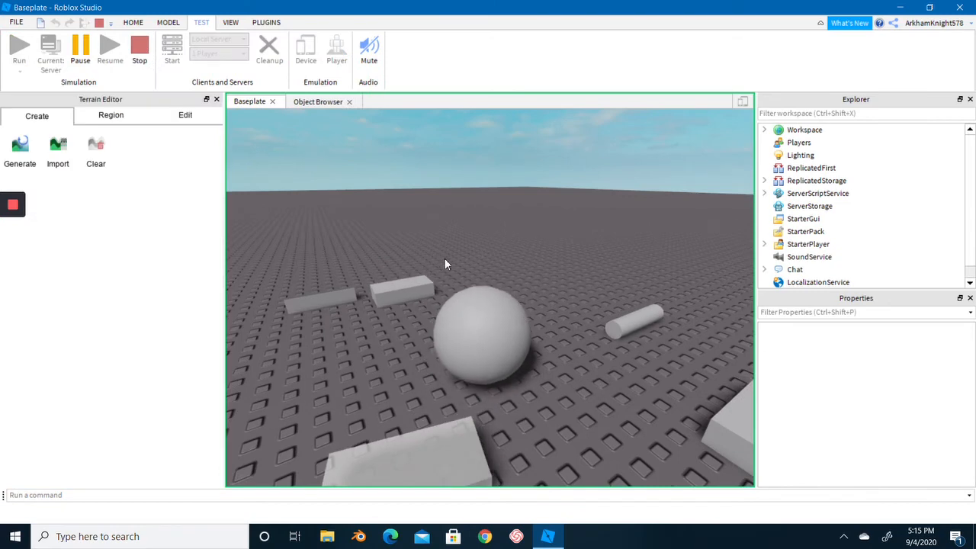
pyautogui.moveTo(444, 259); pyautogui.dragTo(473, 289, button='right')
pyautogui.scroll(-5, 450, 261)
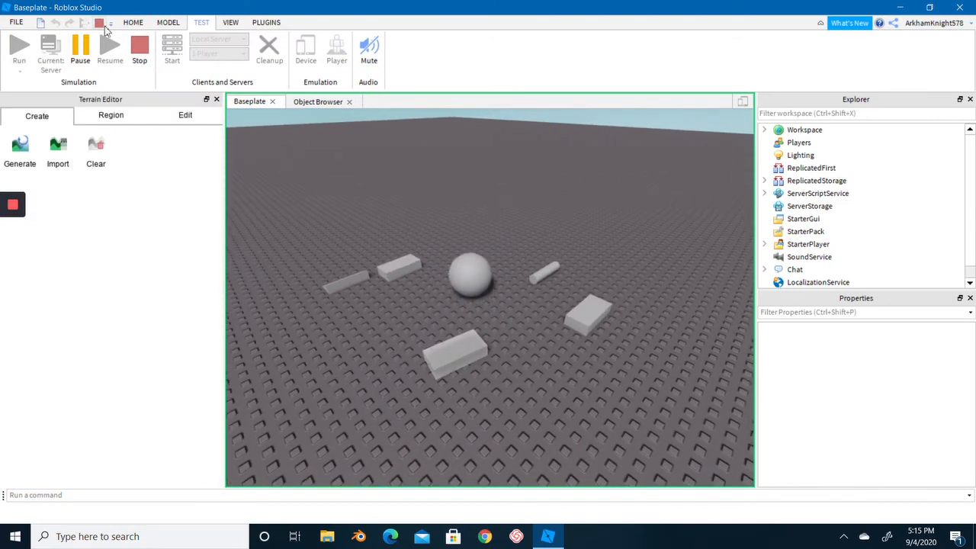
pyautogui.click(85, 59)
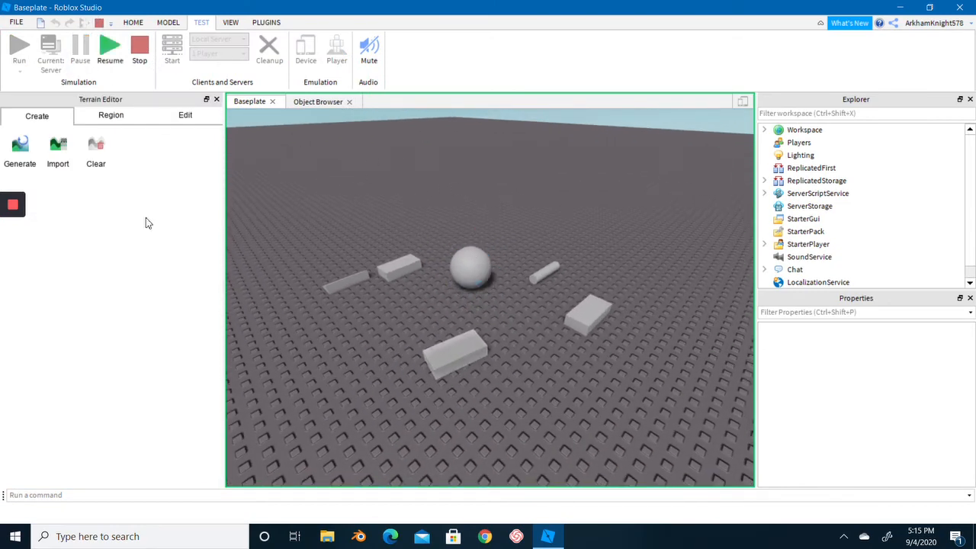
pyautogui.click(110, 51)
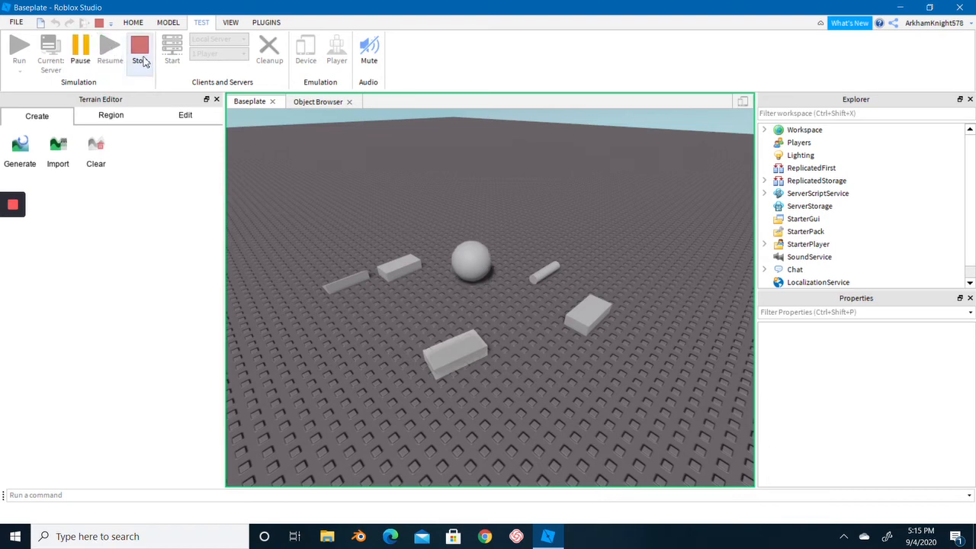
pyautogui.click(140, 50)
# - Playtest the place with Play, walking and jumping the character around the baseplate, and stop the test
pyautogui.click(20, 71)
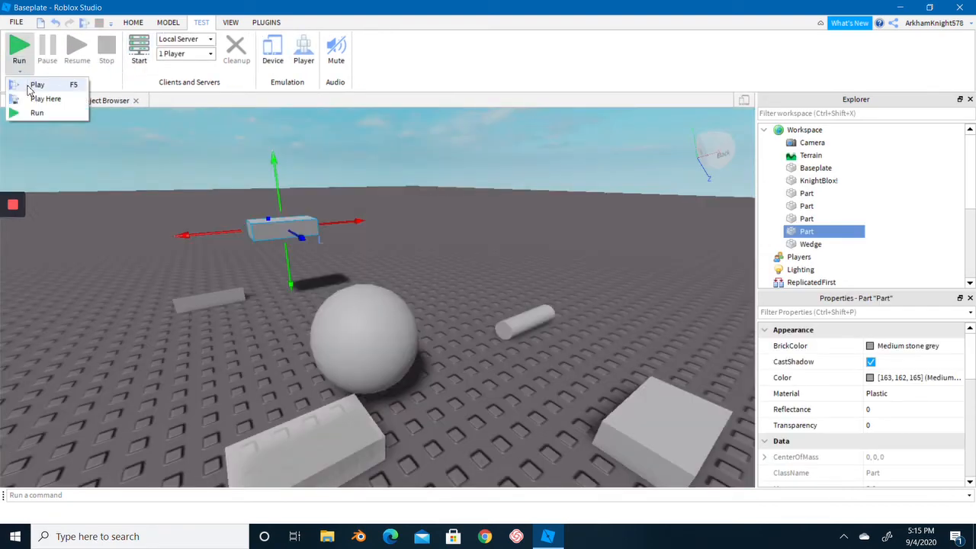
pyautogui.click(29, 83)
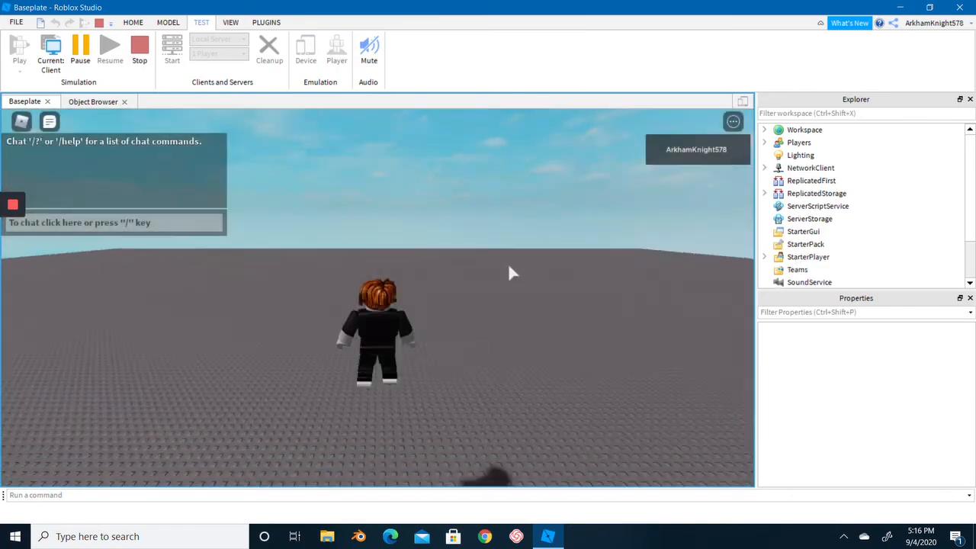
pyautogui.press('s')
pyautogui.moveTo(503, 270); pyautogui.dragTo(503, 270, button='right')
pyautogui.press('space')
pyautogui.press('s')
pyautogui.press('d')
pyautogui.press('w')
pyautogui.press('w')
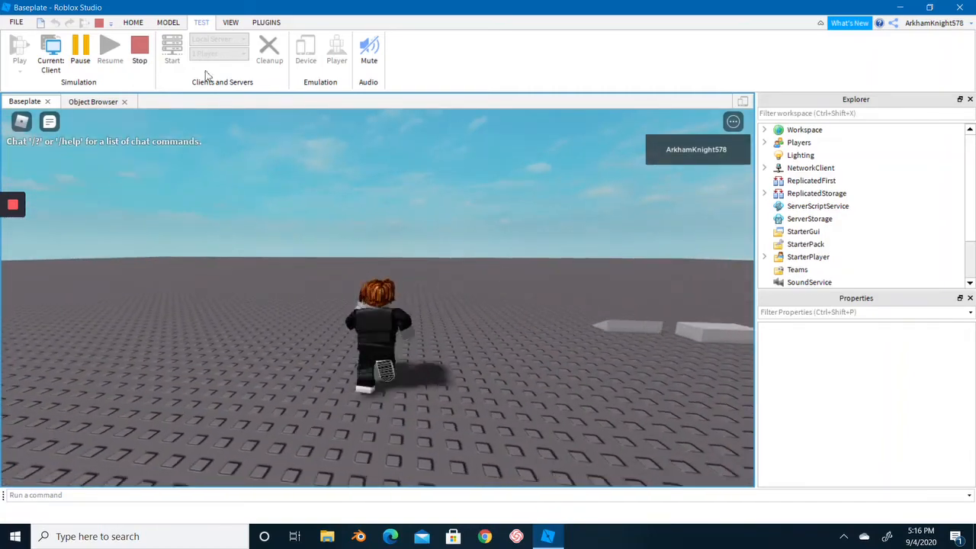
pyautogui.press('d')
pyautogui.click(138, 47)
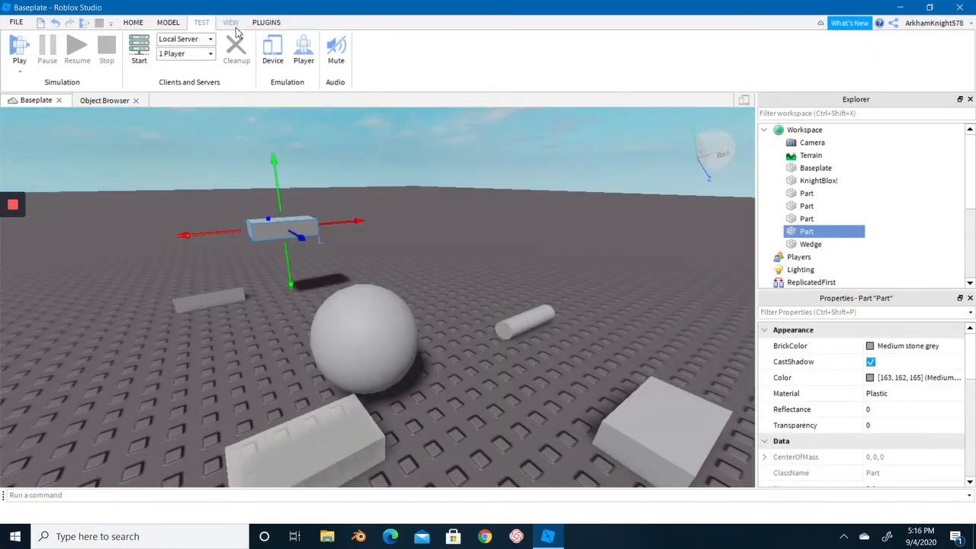
# - Hide and reshow the Explorer, and look over the available view and plugin tools
pyautogui.click(231, 23)
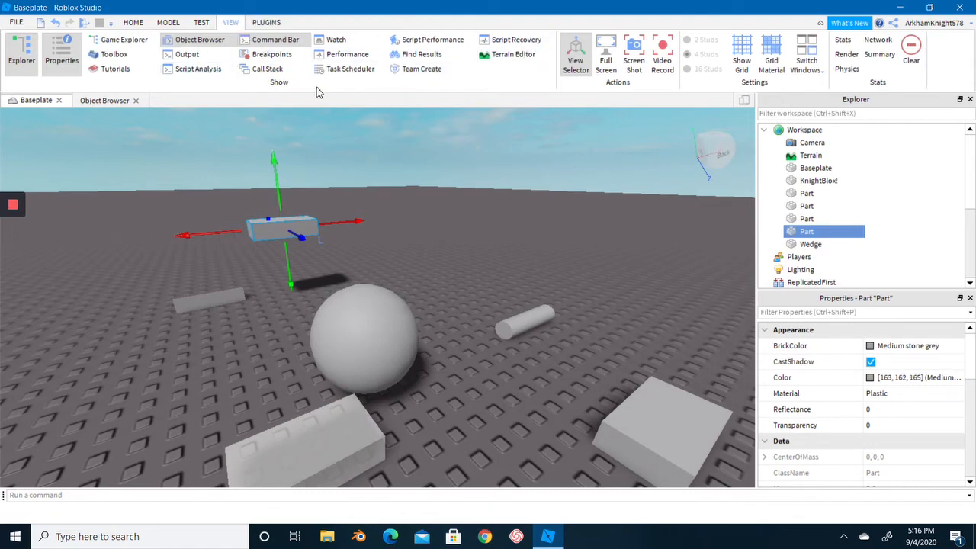
pyautogui.click(19, 61)
pyautogui.click(22, 52)
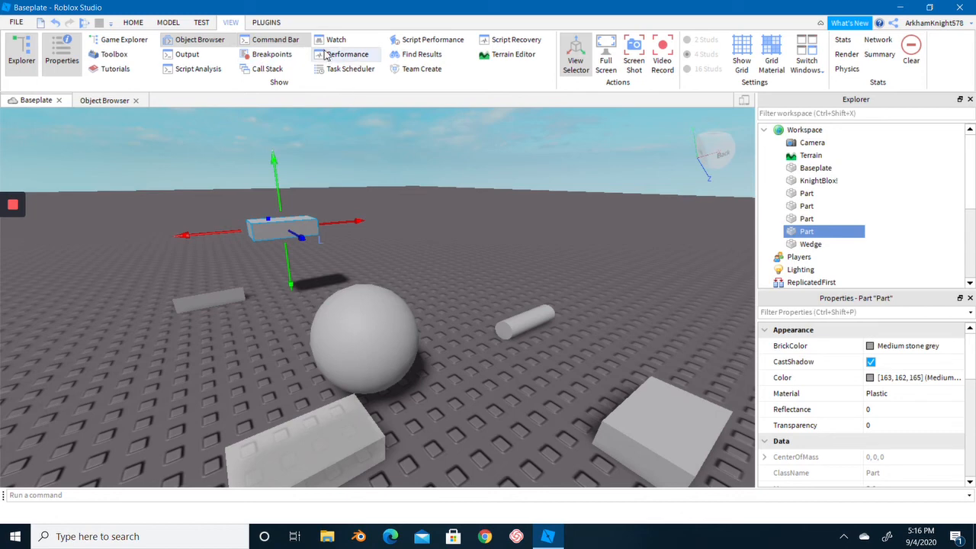
pyautogui.click(270, 22)
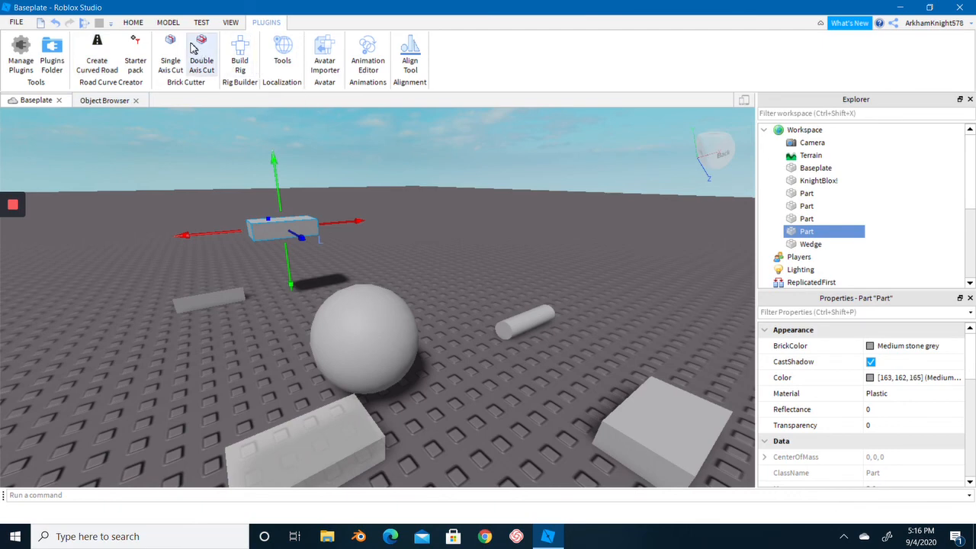
pyautogui.click(127, 24)
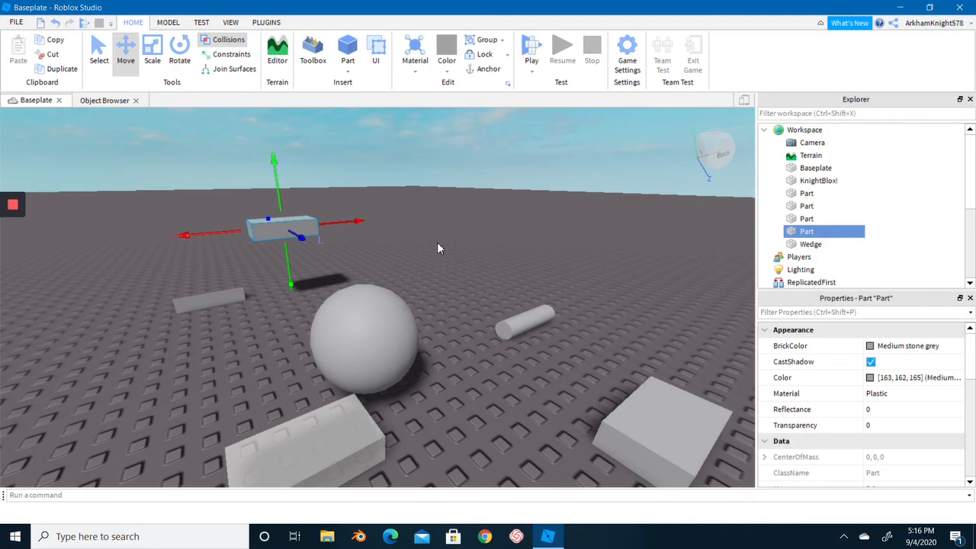
# - Save the place as a Roblox Place file named Tutorial_Yt on the Desktop
pyautogui.moveTo(437, 240)
pyautogui.mouseDown(button='right')
pyautogui.moveTo(427, 229)
pyautogui.moveTo(437, 241)
pyautogui.mouseUp(button='right')
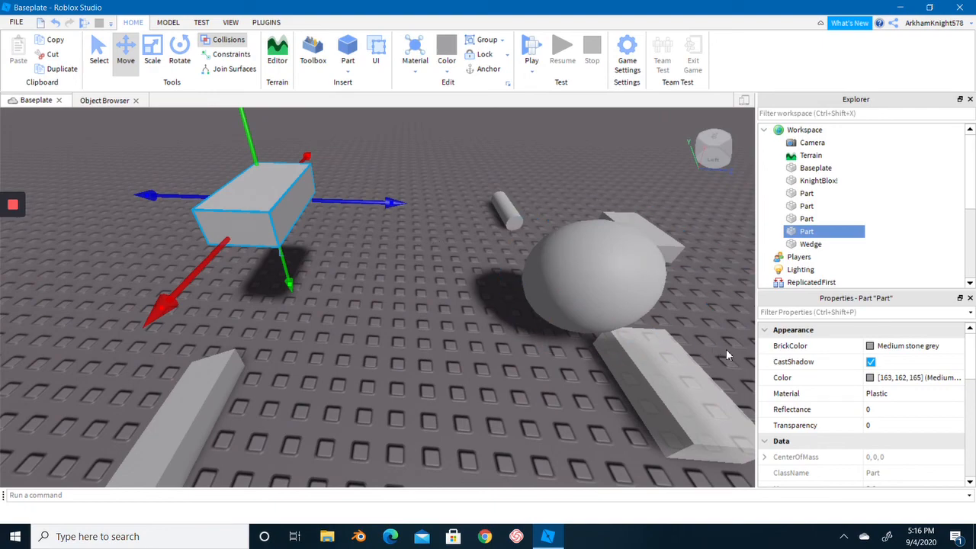
pyautogui.scroll(-5, 435, 266)
pyautogui.moveTo(435, 269); pyautogui.dragTo(428, 259, button='right')
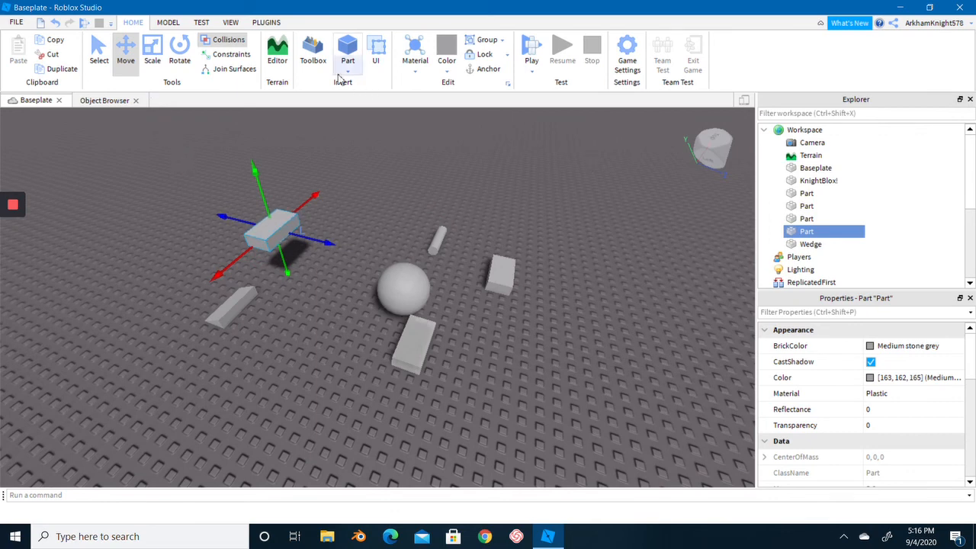
pyautogui.click(16, 22)
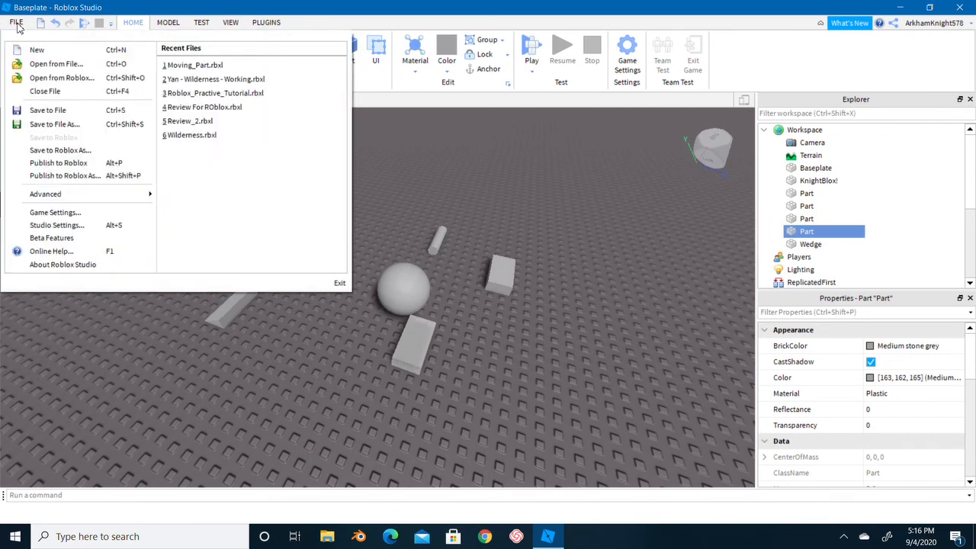
pyautogui.click(55, 125)
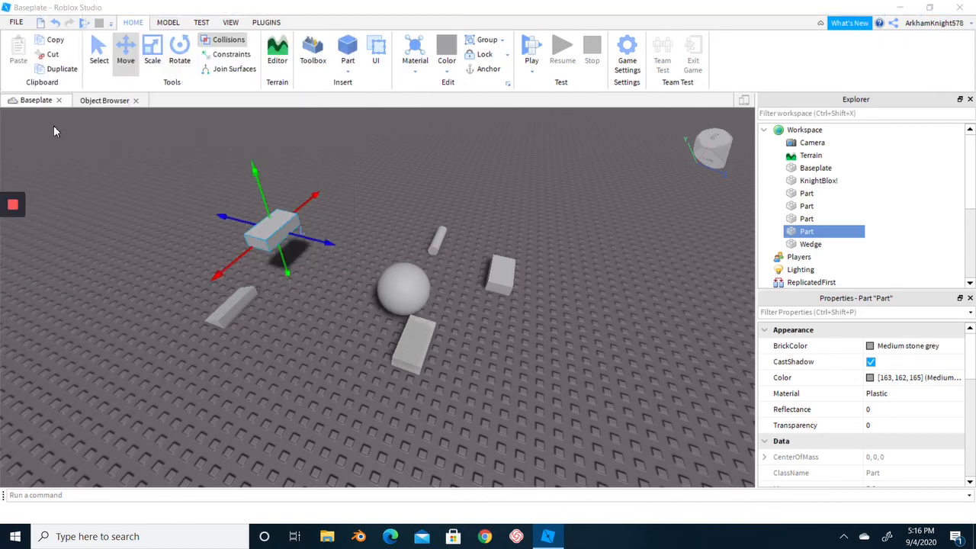
pyautogui.press('BackSpace')
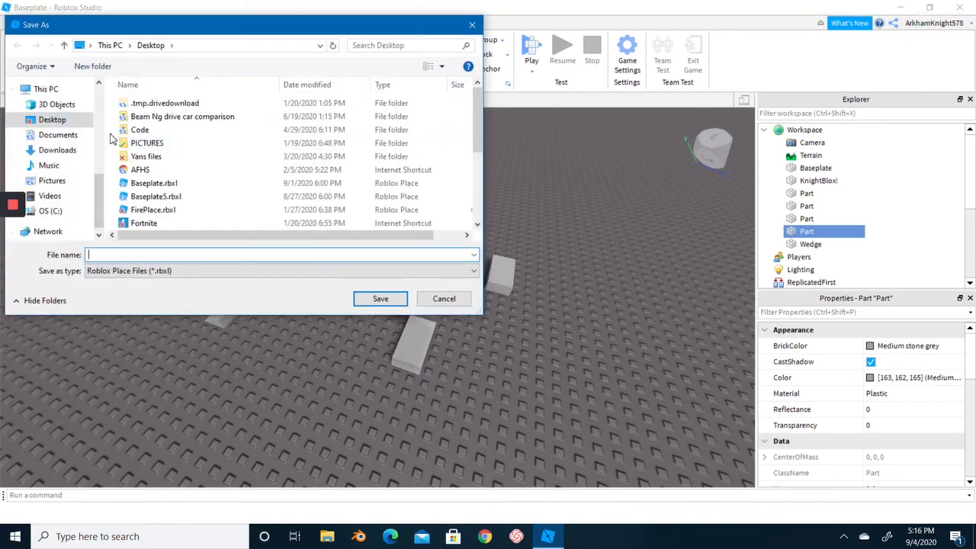
pyautogui.write('Tutorial_Yt')
pyautogui.press('Return')
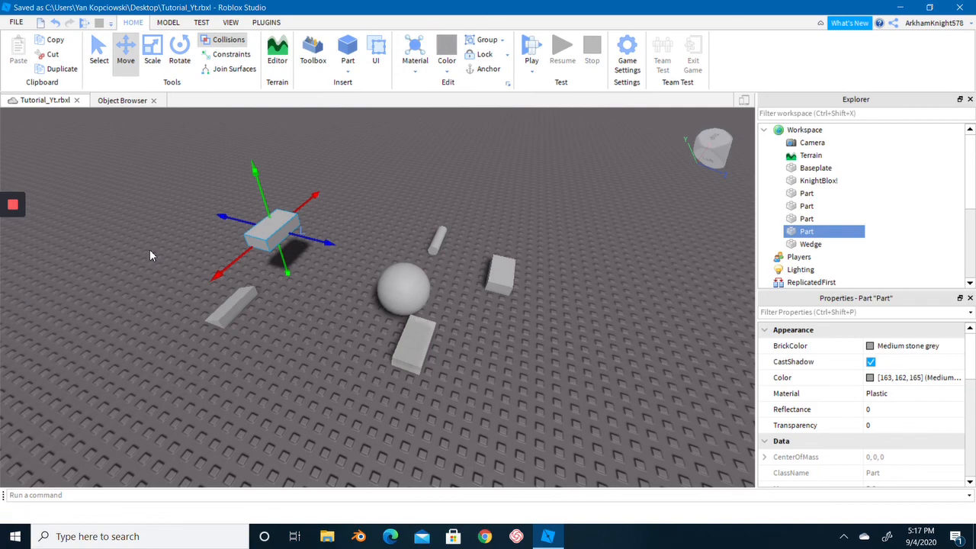
pyautogui.moveTo(383, 267); pyautogui.dragTo(384, 268, button='right')
pyautogui.press('w')
pyautogui.press('s')
pyautogui.press('w')
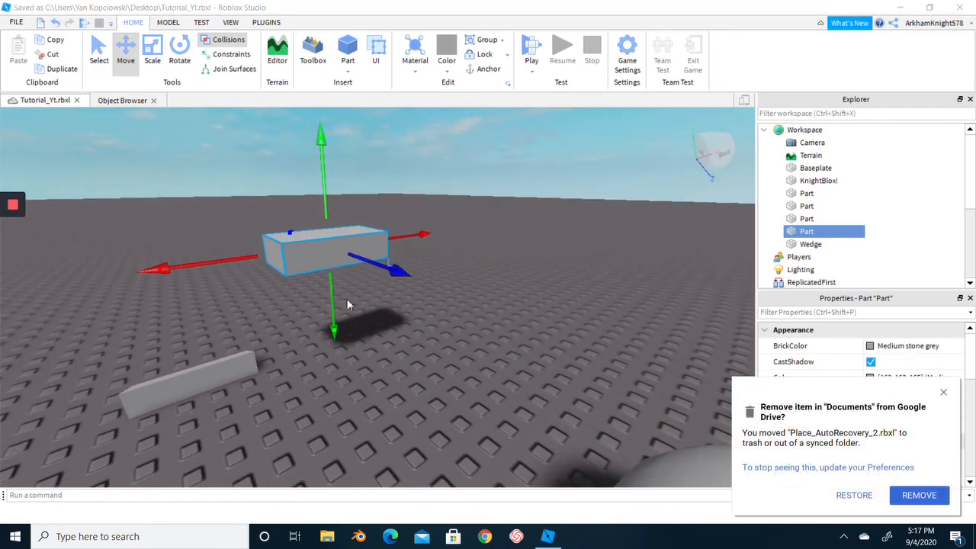
pyautogui.moveTo(483, 301); pyautogui.dragTo(475, 331, button='right')
pyautogui.press('s')
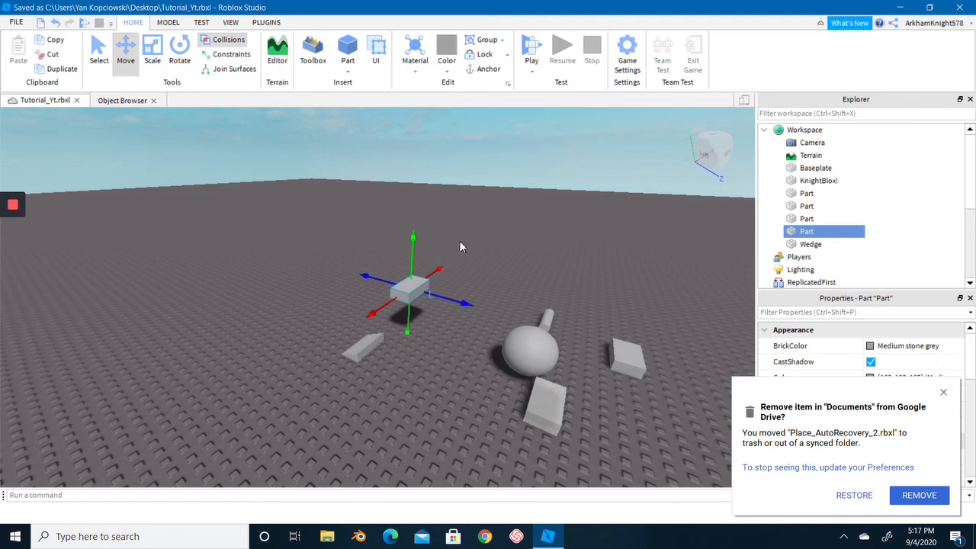
pyautogui.moveTo(459, 241); pyautogui.dragTo(461, 241, button='right')
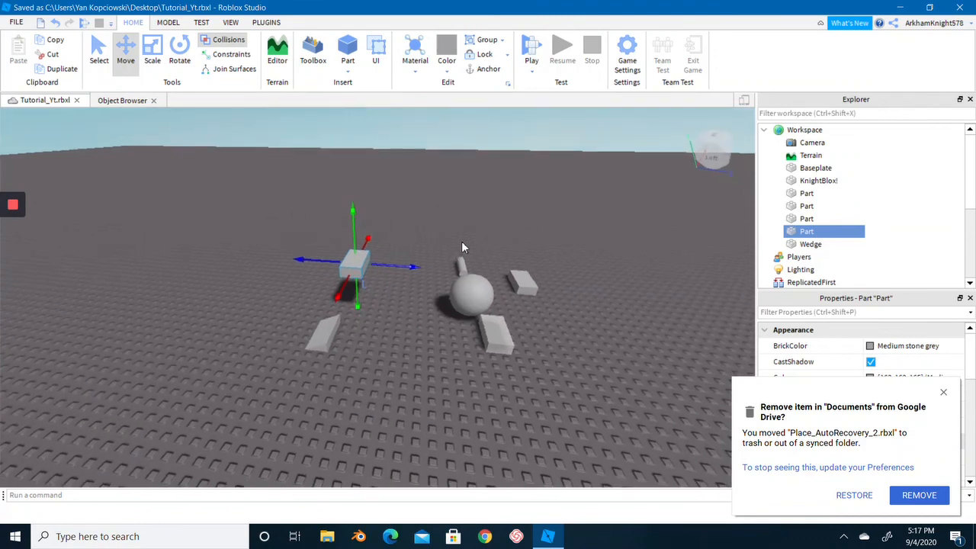